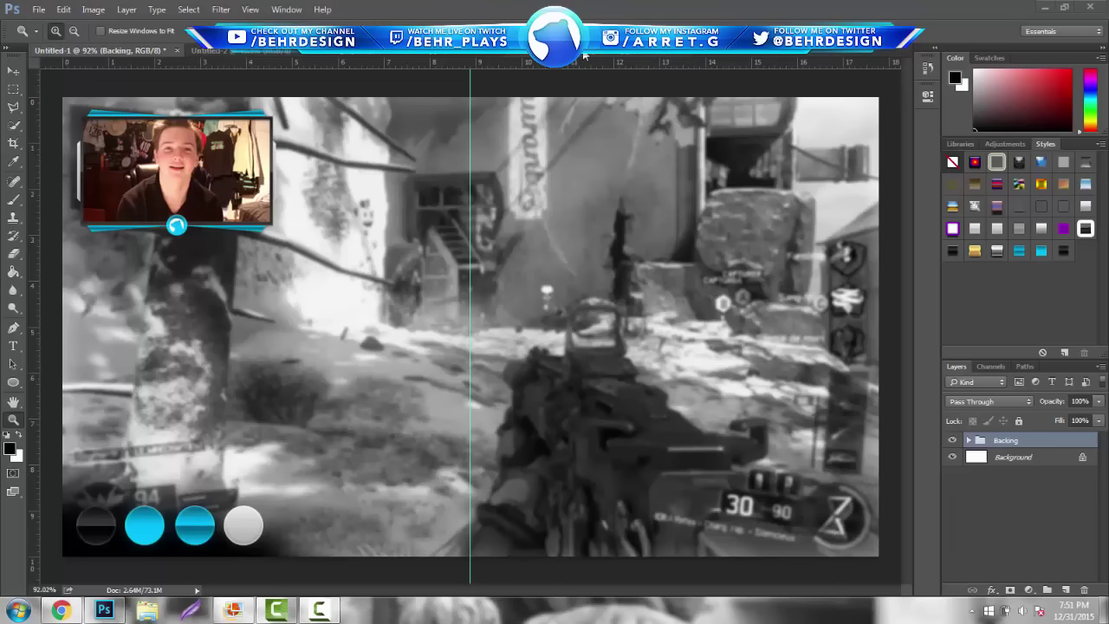
Switch to the Untitled-2 document showing four styled round buttons on black
key(ctrl+Tab)
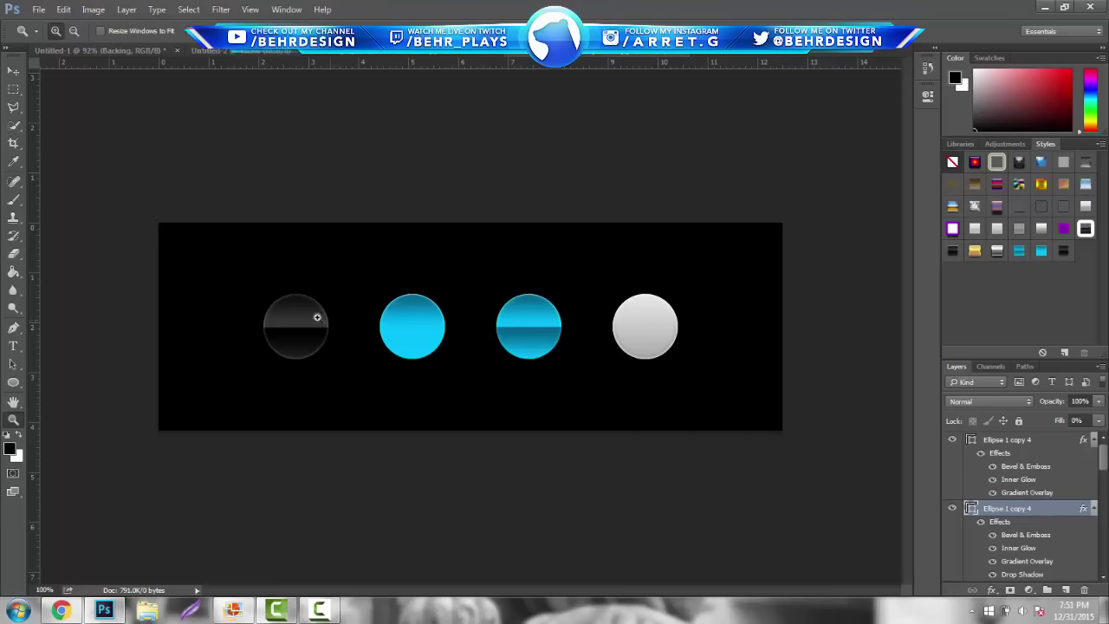
Inspect the ellipse layer's Blending Options and New Style dialog, cancelling both unchanged
right_click(1022, 511)
click(888, 59)
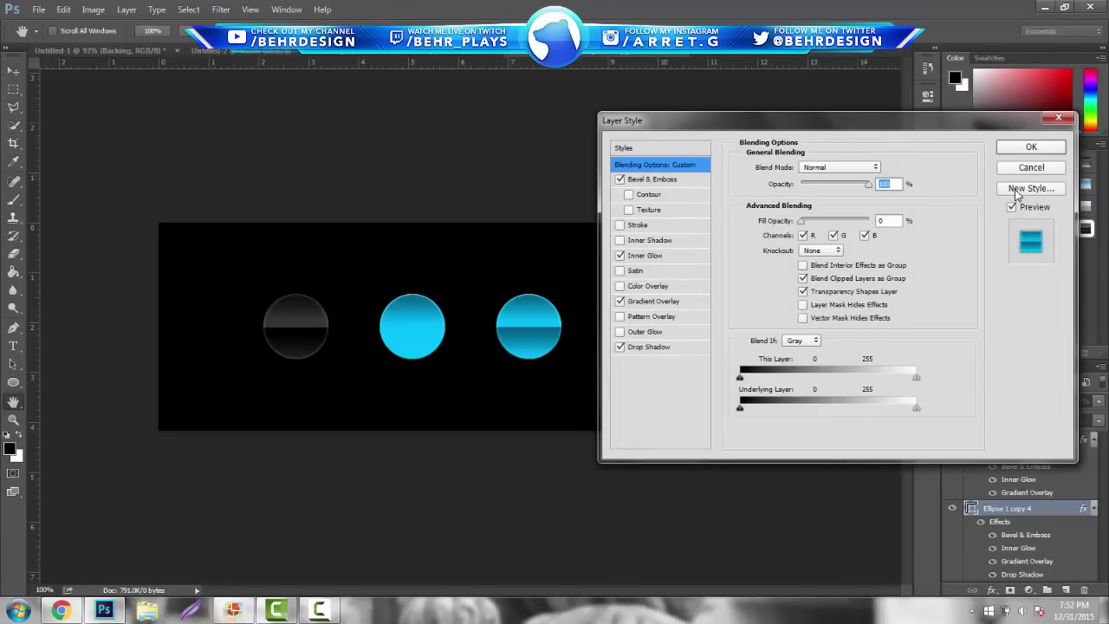
click(1022, 188)
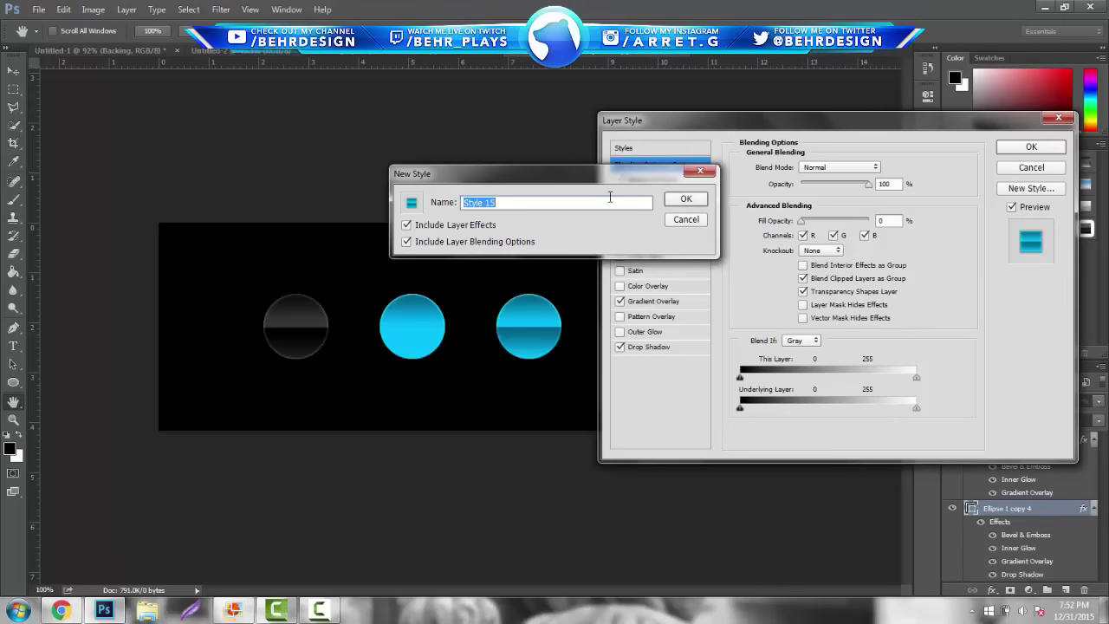
click(686, 220)
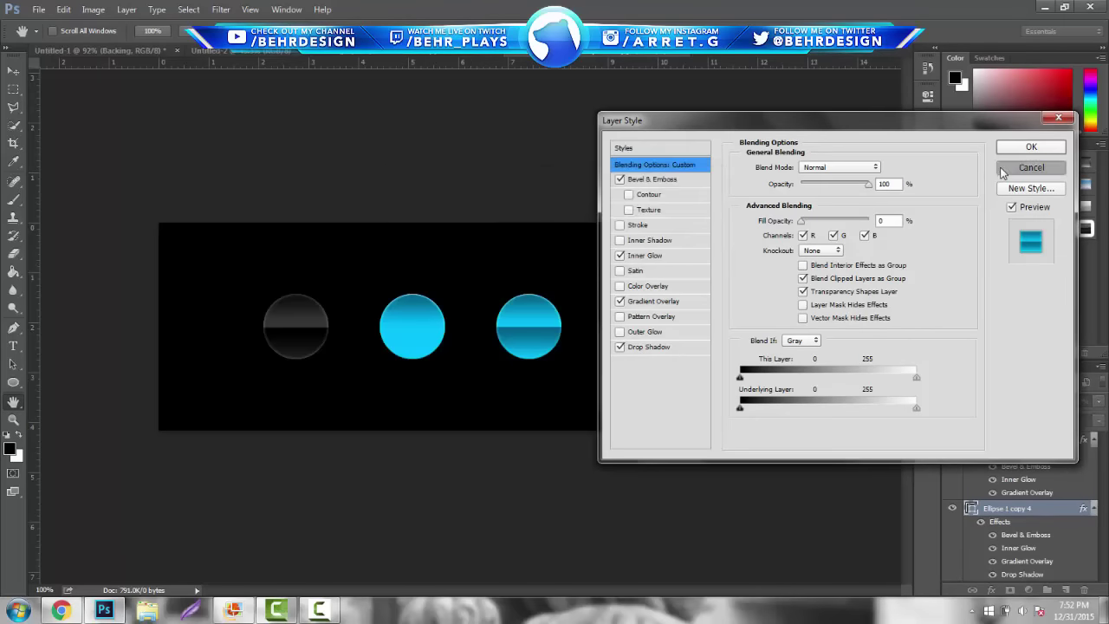
click(1031, 167)
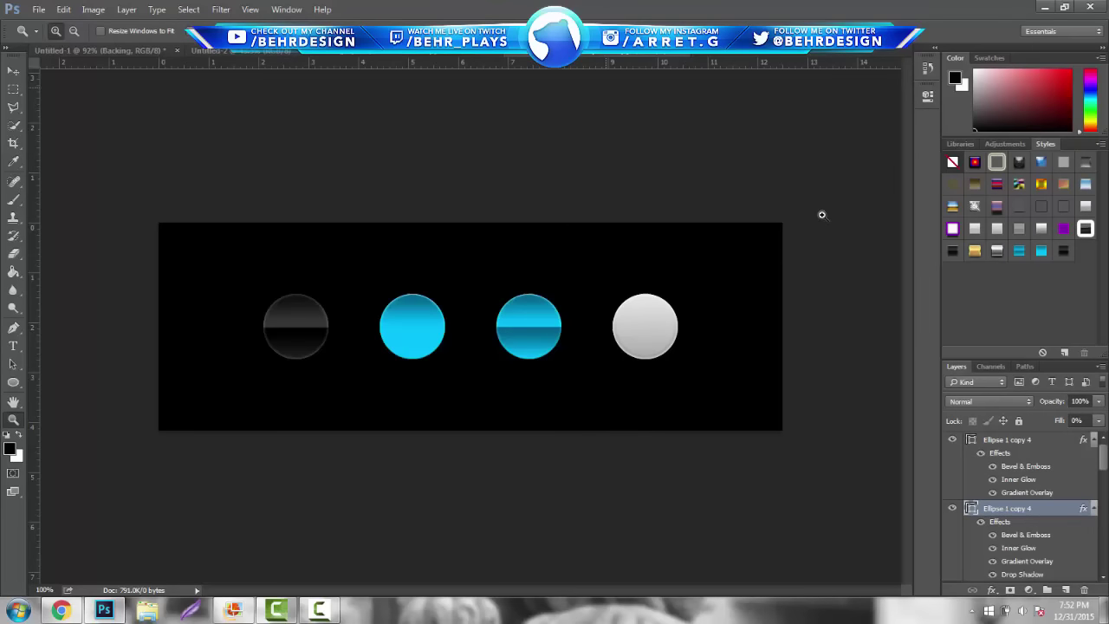
Check the Window menu, then bring up the blank white Untitled-2 document
click(286, 9)
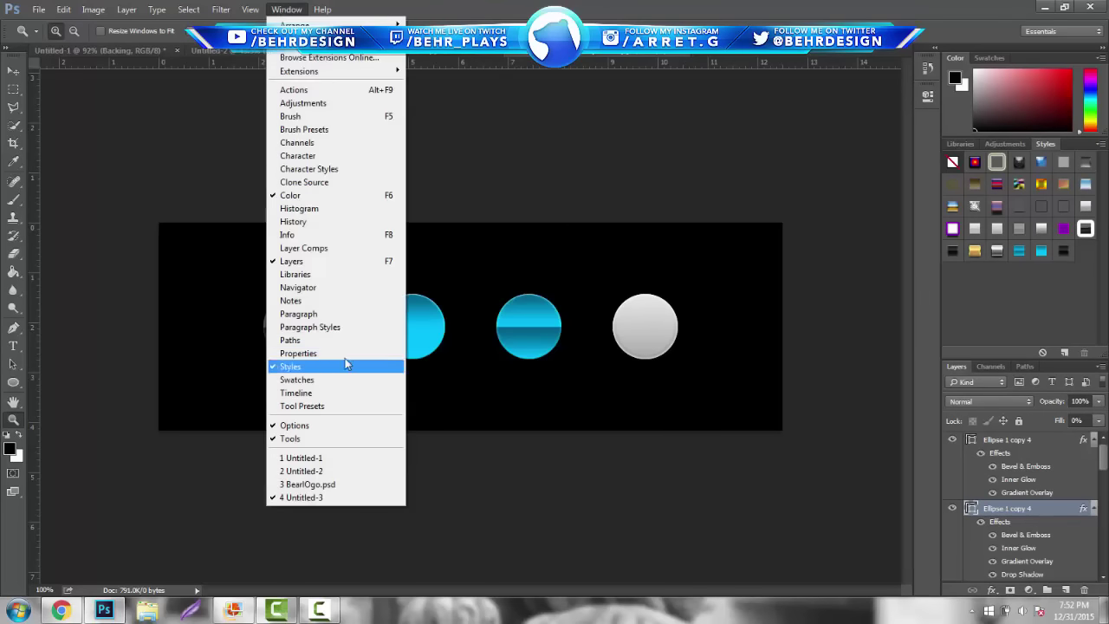
click(280, 8)
click(286, 9)
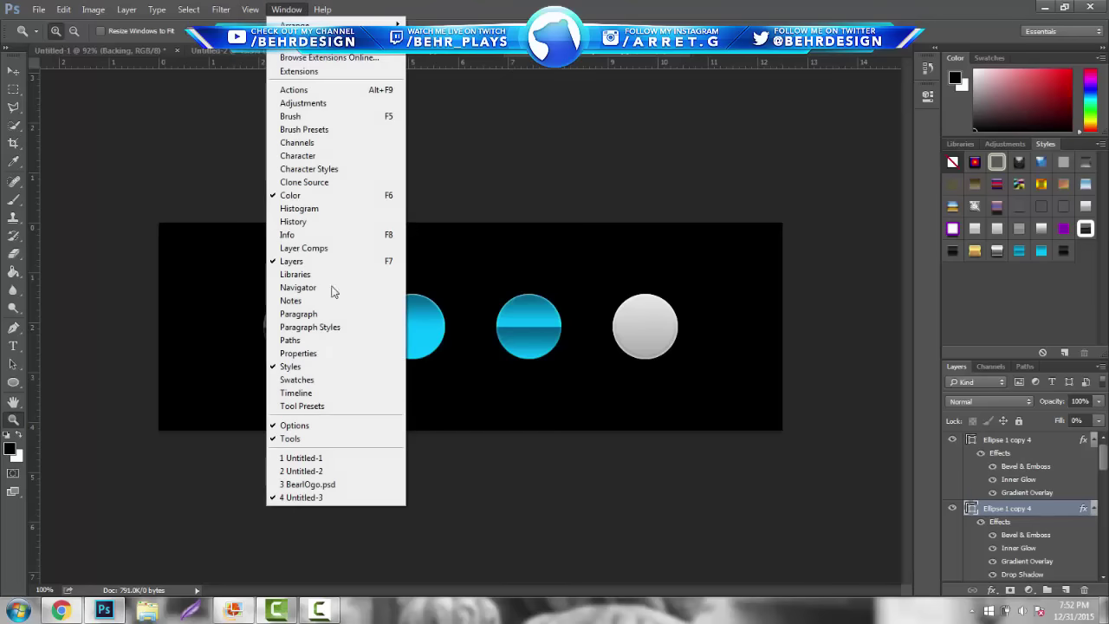
click(342, 369)
click(217, 51)
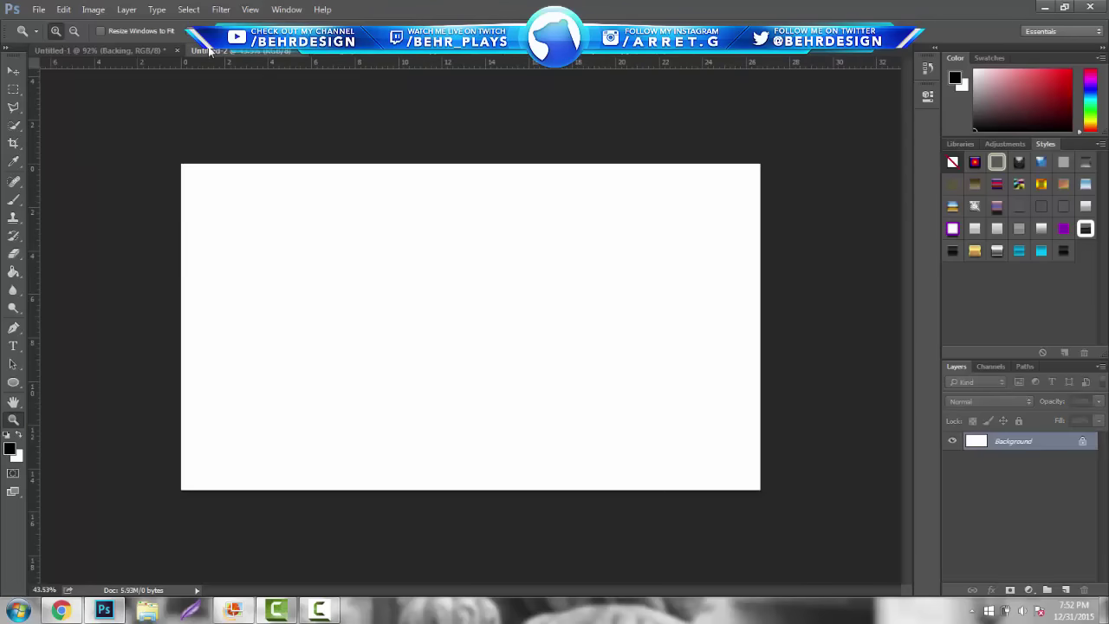
click(140, 51)
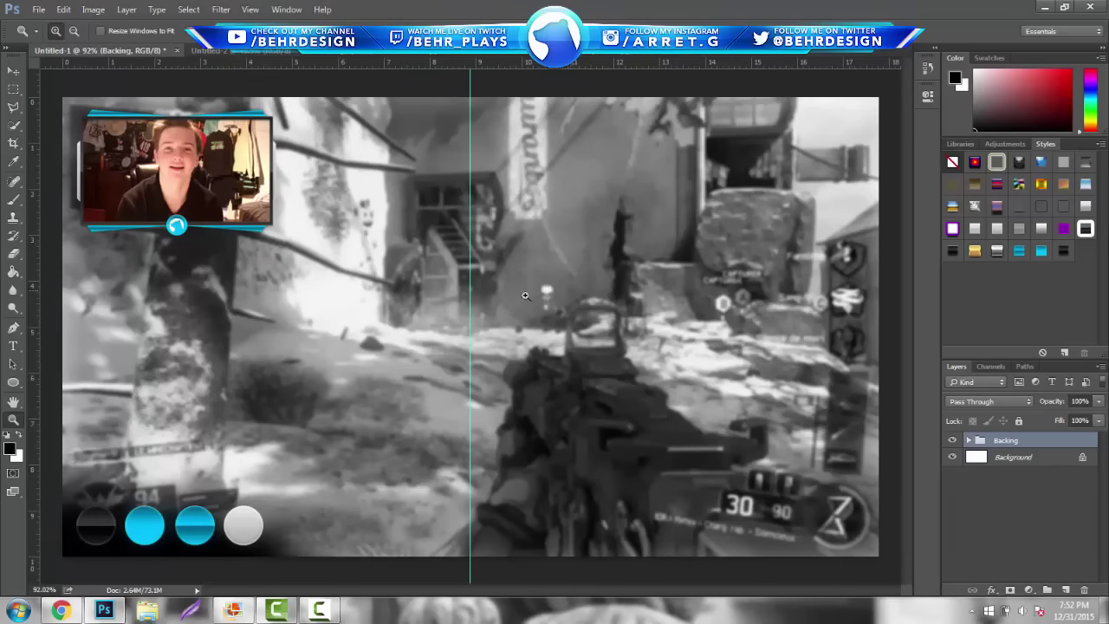
click(61, 610)
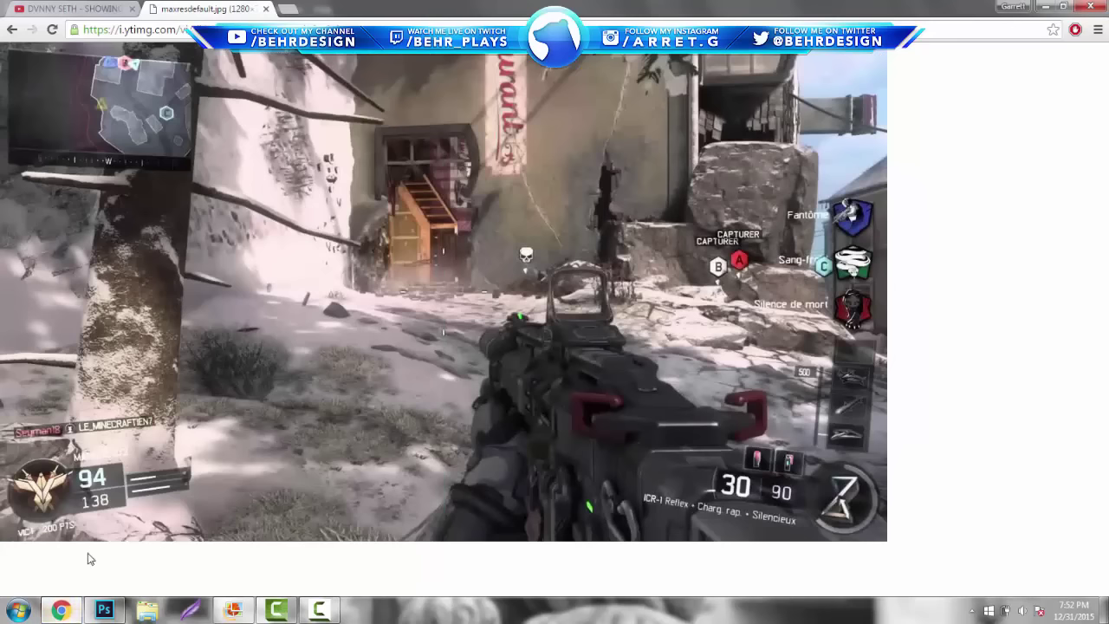
click(61, 611)
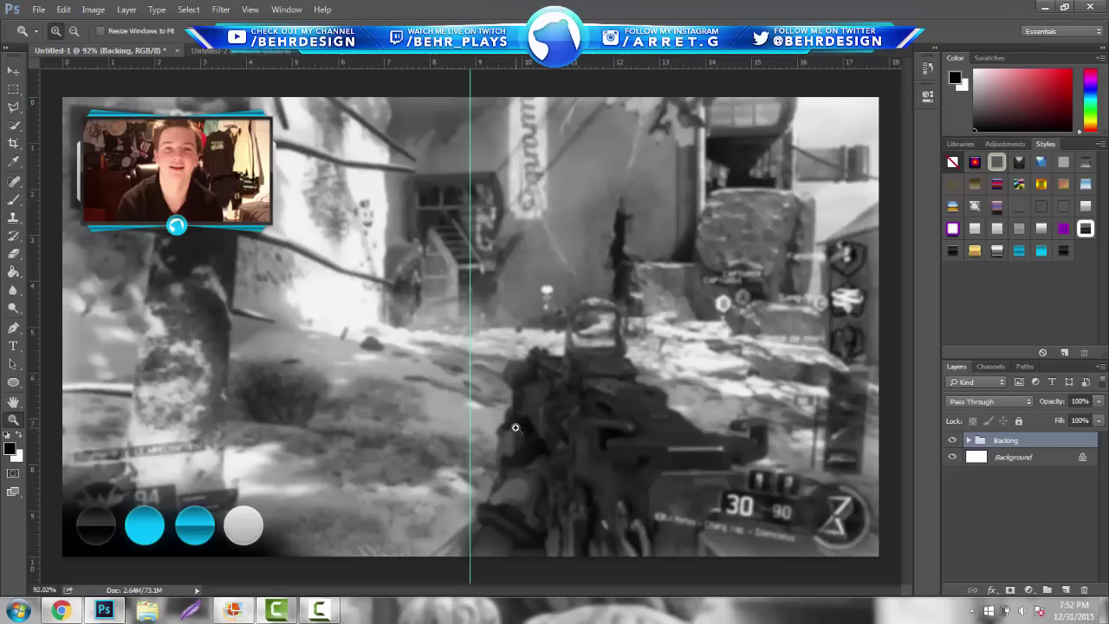
click(264, 51)
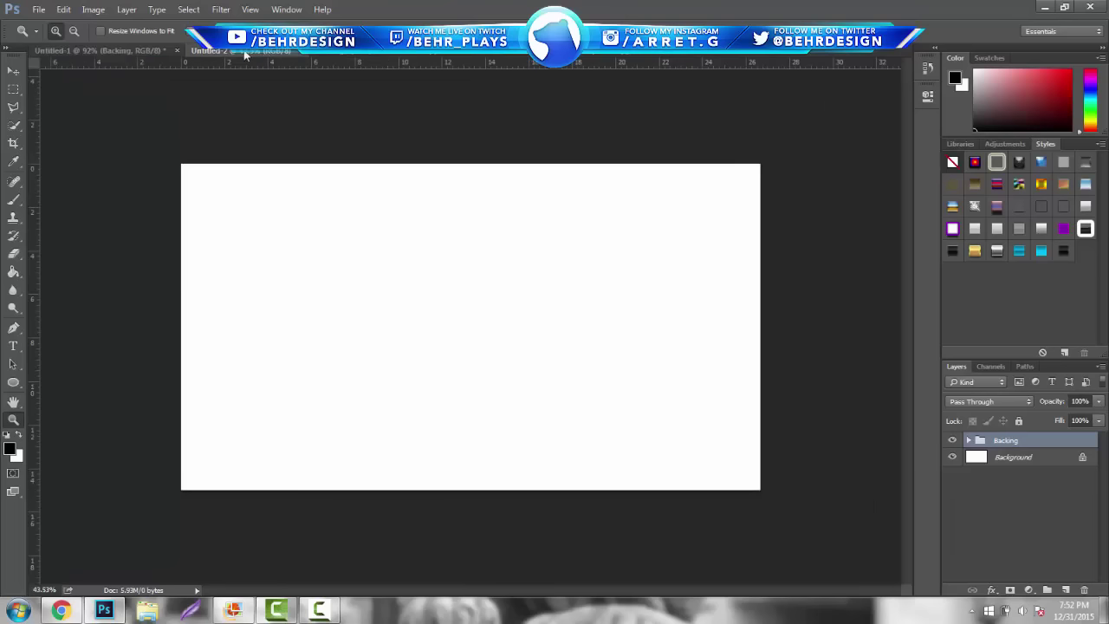
click(12, 75)
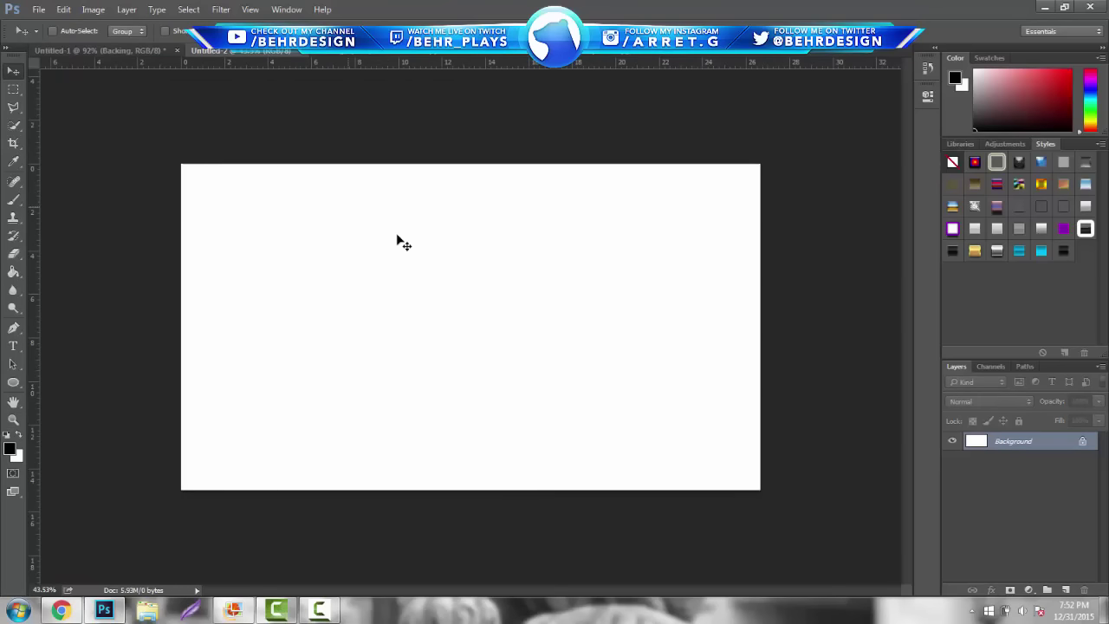
Copy the white Untitled-2 canvas into Untitled-1 as a layer and scale it down
drag(61, 39, 405, 258)
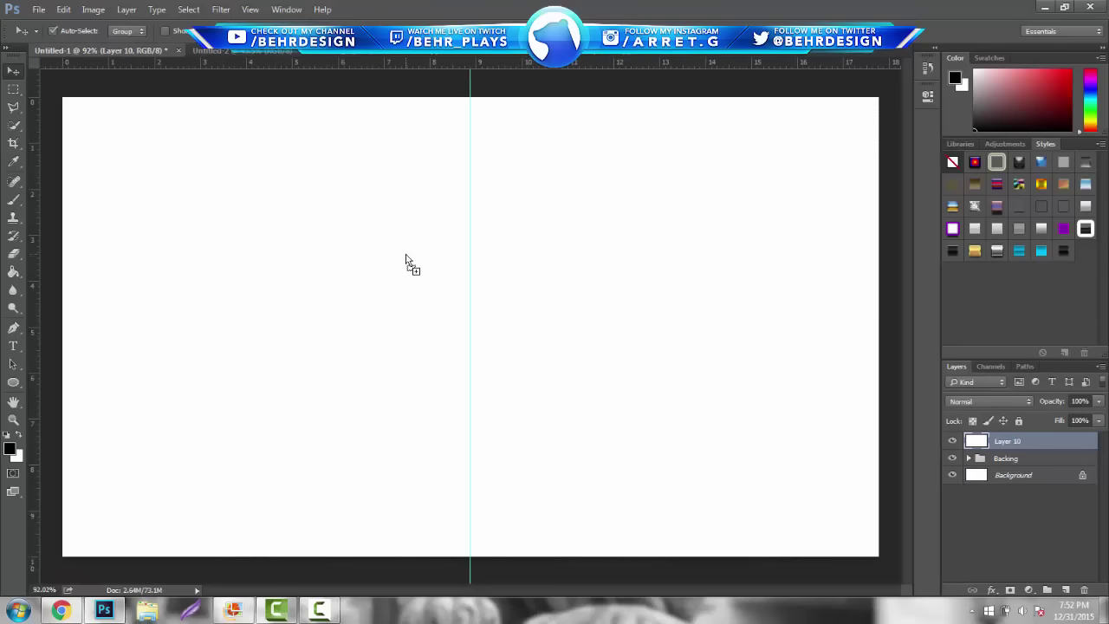
key(ctrl+t)
drag(138, 145, 343, 275)
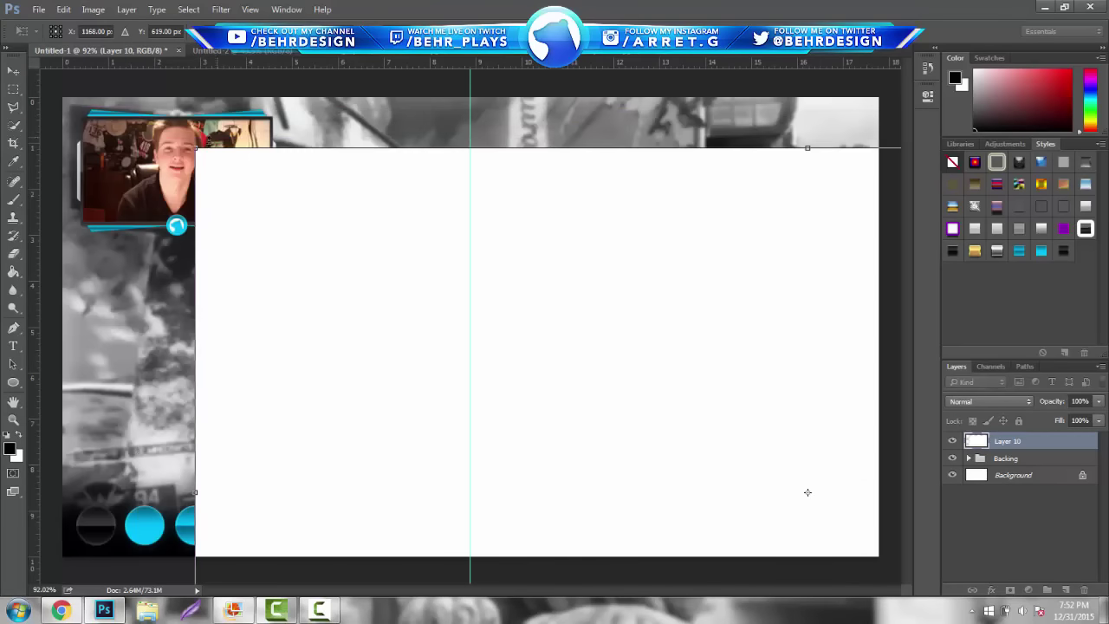
drag(235, 174, 391, 305)
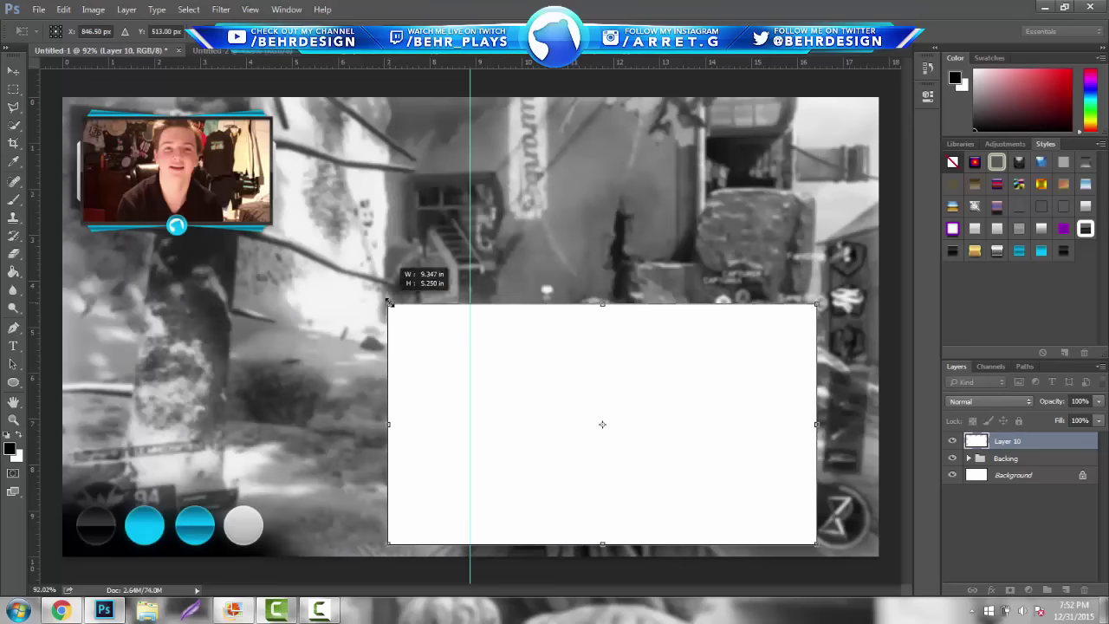
Shrink the white rectangle, centre it on the middle guide, and set its Fill to 0%
drag(539, 367, 407, 274)
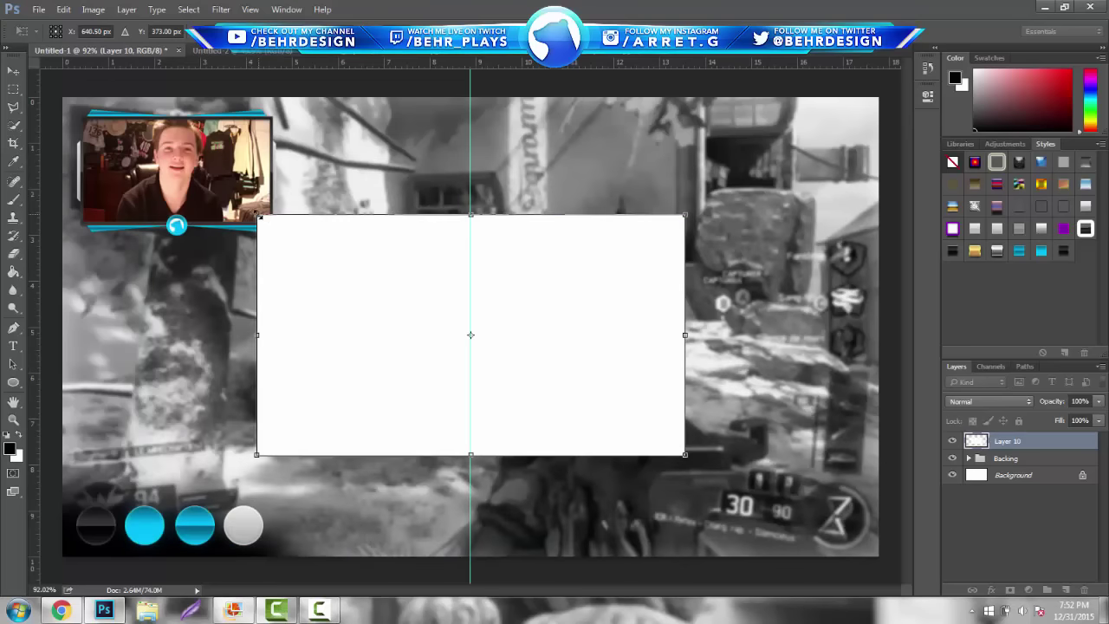
drag(257, 215, 339, 260)
drag(424, 305, 417, 276)
key(Return)
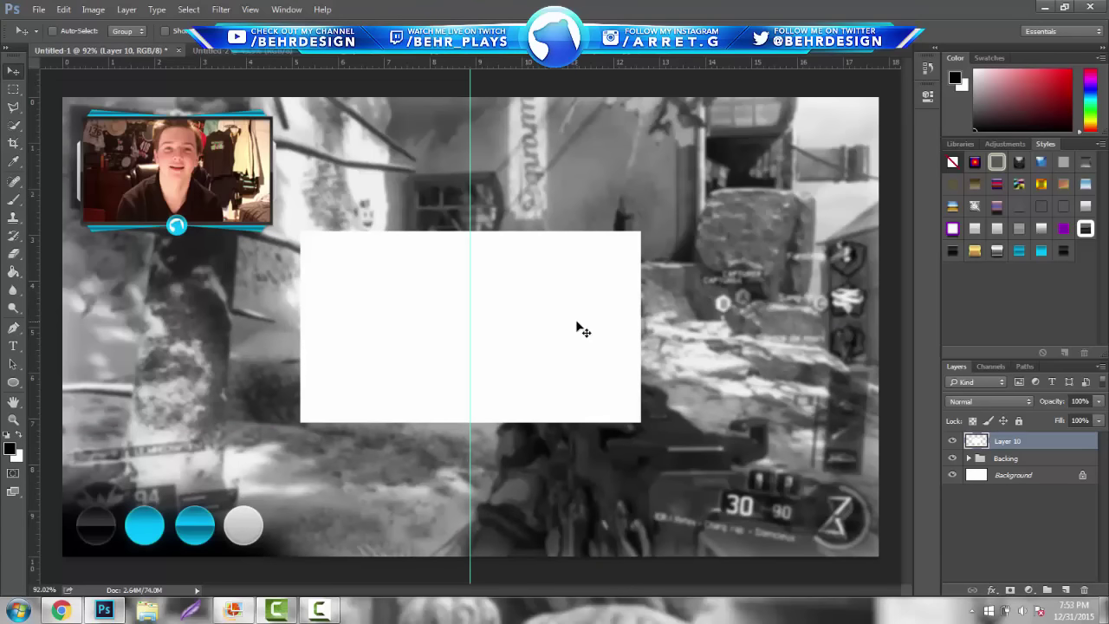
drag(573, 324, 571, 319)
drag(1099, 421, 1002, 442)
Open Layer 10's Blending Options and close them without changes
right_click(1003, 442)
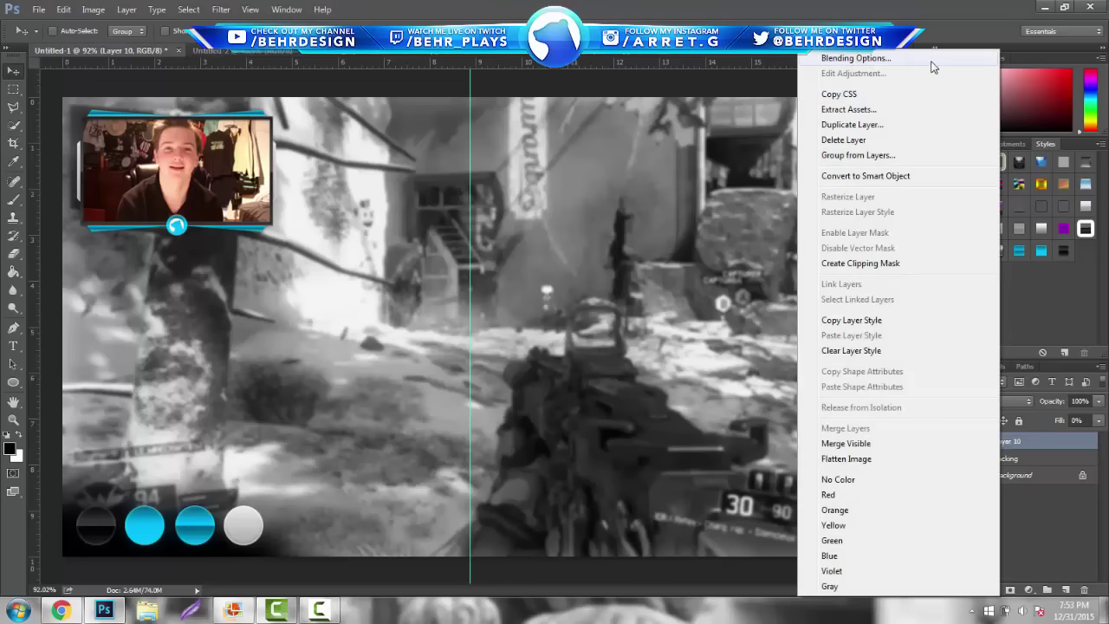
click(932, 61)
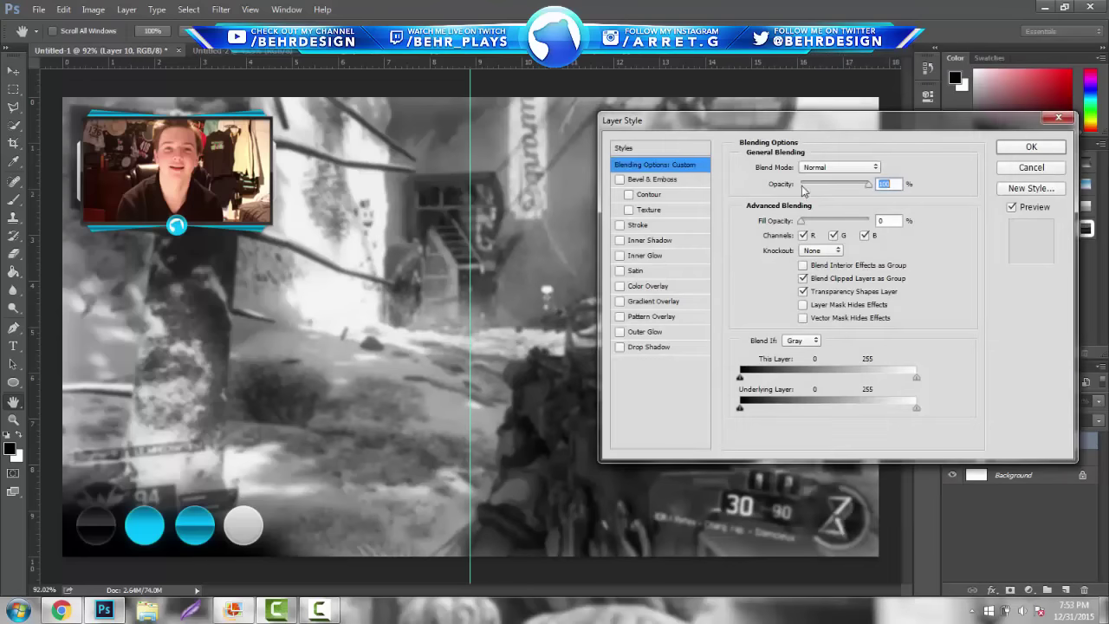
click(1031, 147)
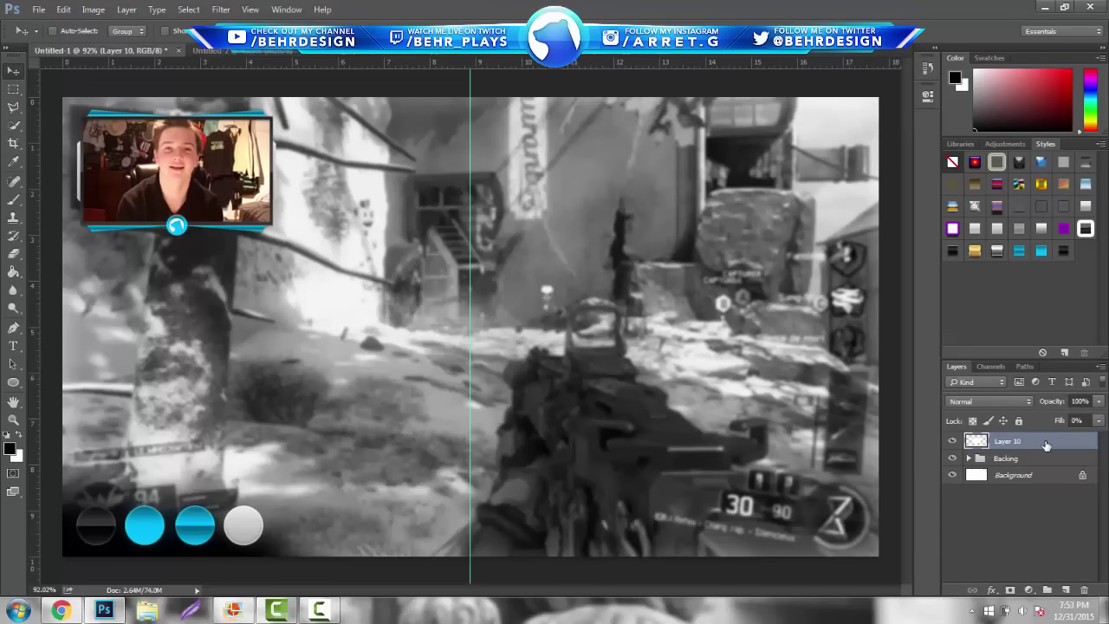
Give Layer 10 a 12 px black Stroke and zoom in on the framed rectangle
right_click(1078, 440)
click(834, 171)
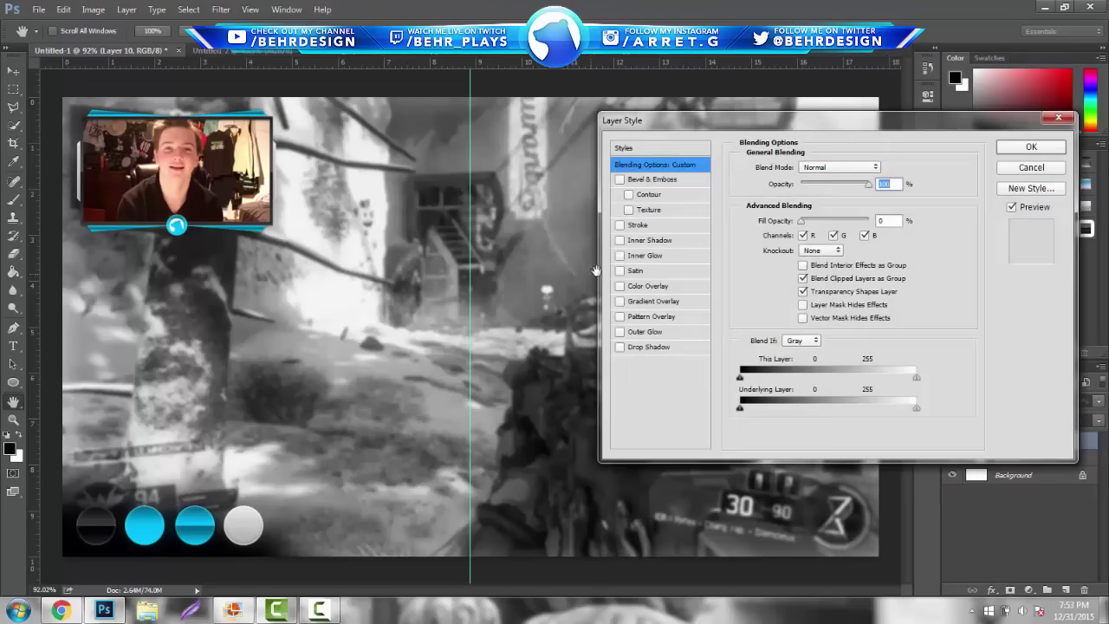
click(641, 225)
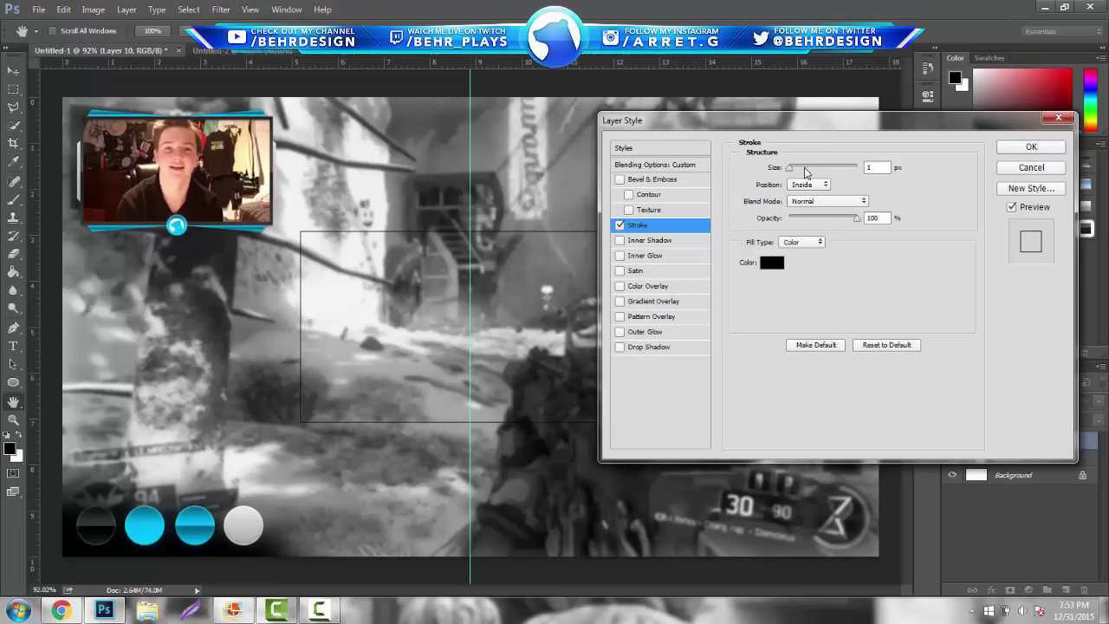
drag(799, 170, 813, 172)
text(2)
key(Return)
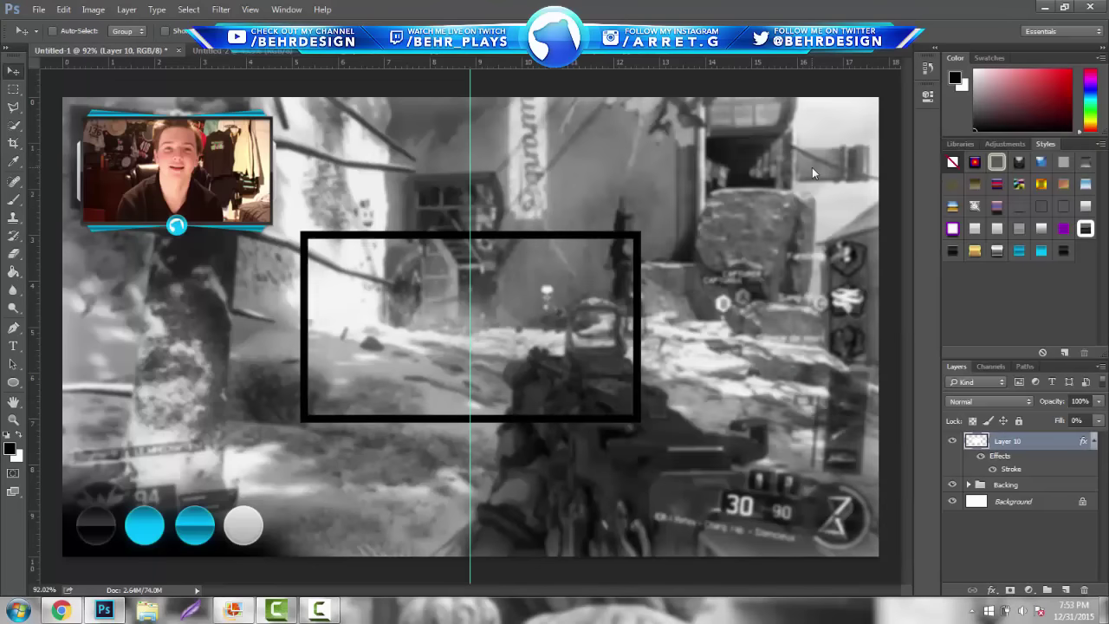
click(13, 420)
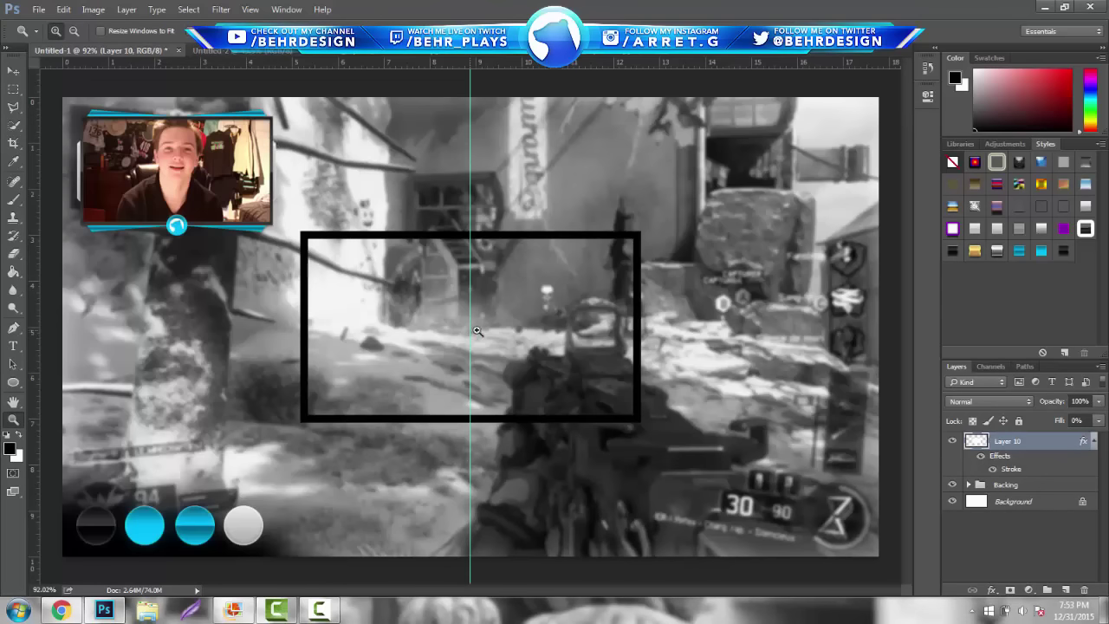
drag(477, 330, 525, 354)
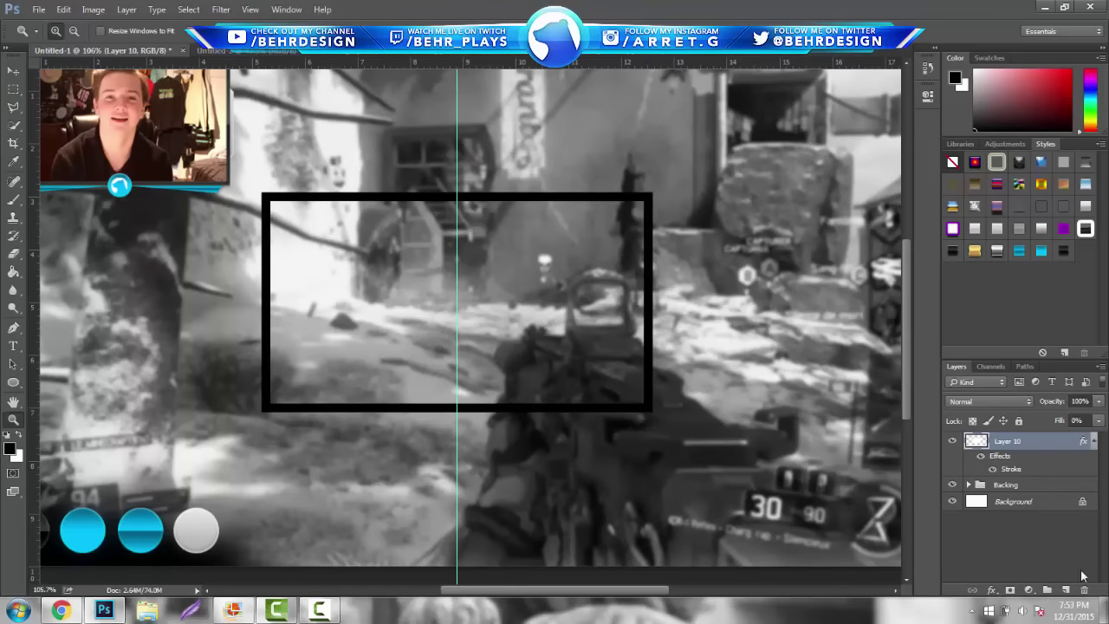
Merge the stroked rectangle into a new empty layer and apply an embossed style
click(1066, 589)
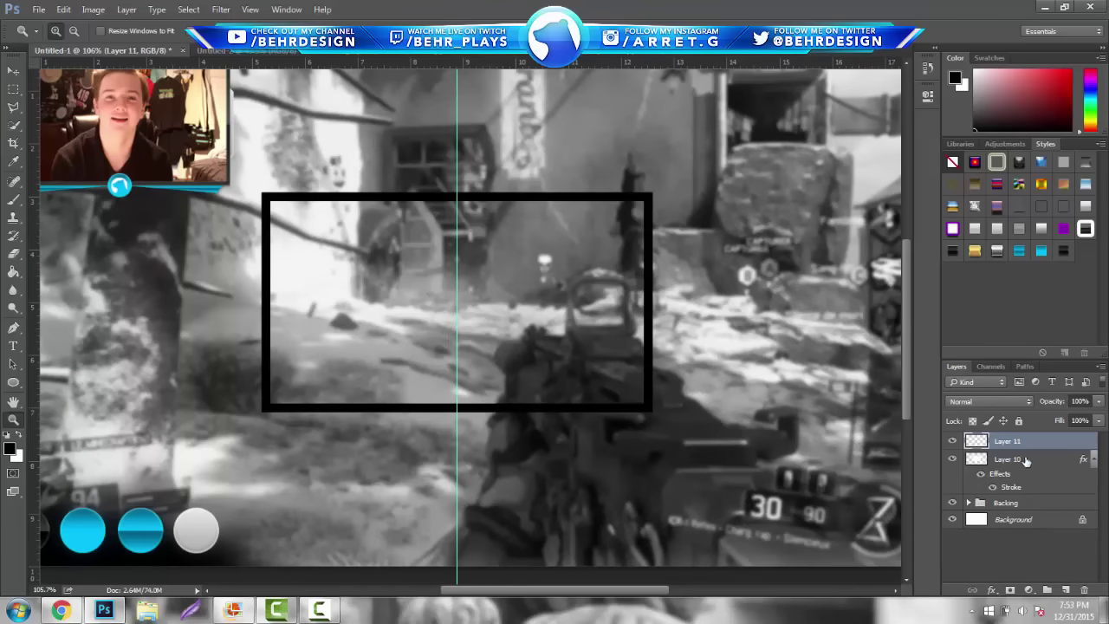
shift+click(1025, 461)
right_click(1025, 461)
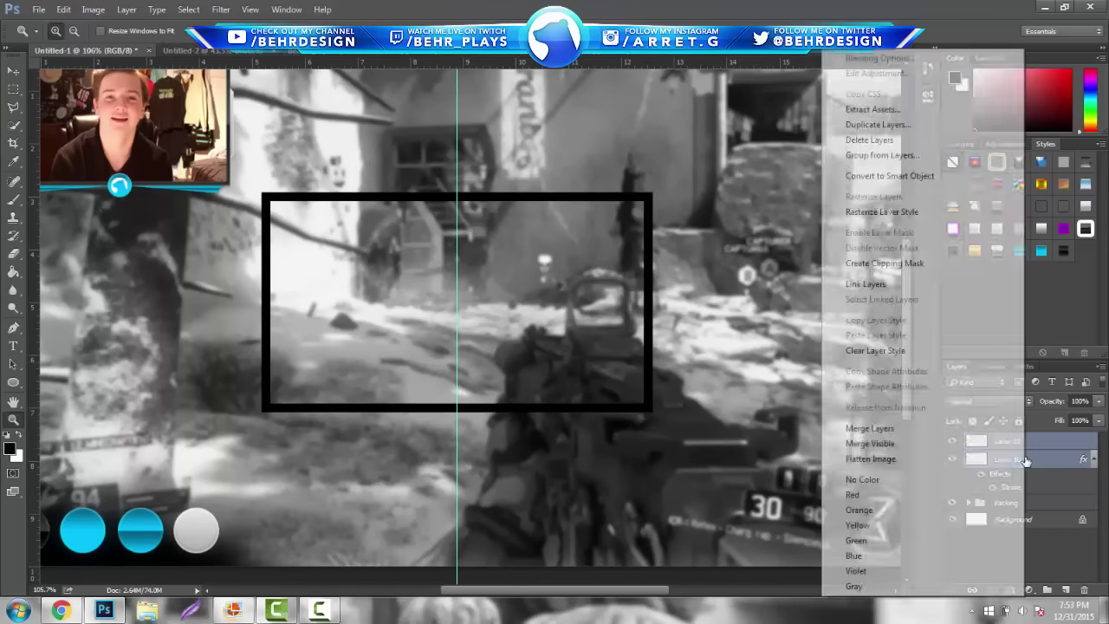
click(962, 433)
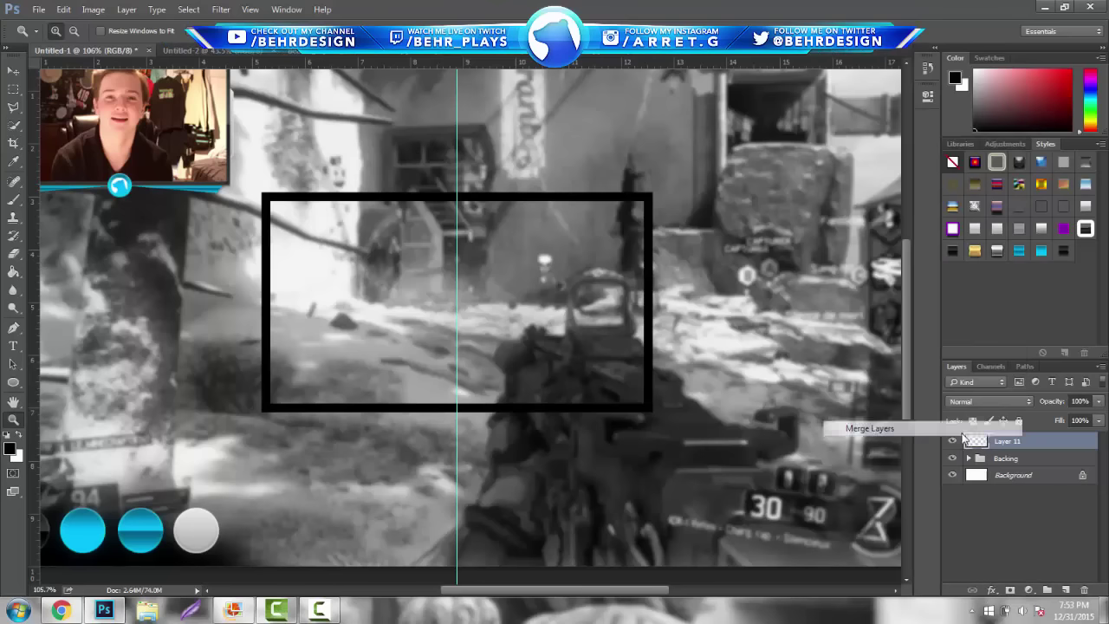
click(1063, 250)
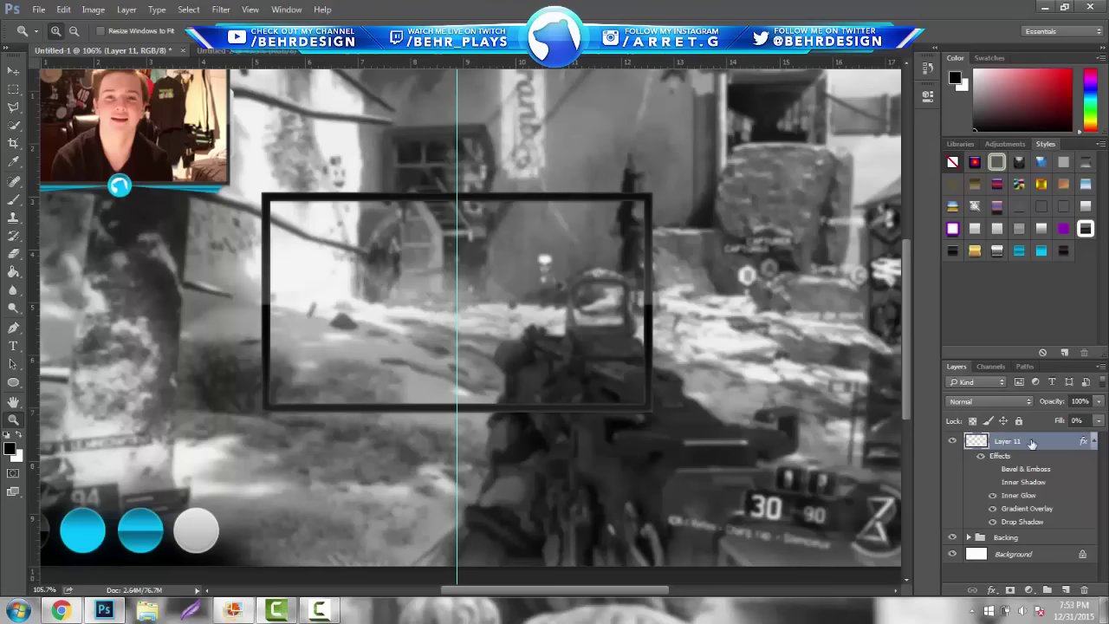
Rename the frame layer to 'Webcam Box'
click(1087, 445)
double_click(995, 440)
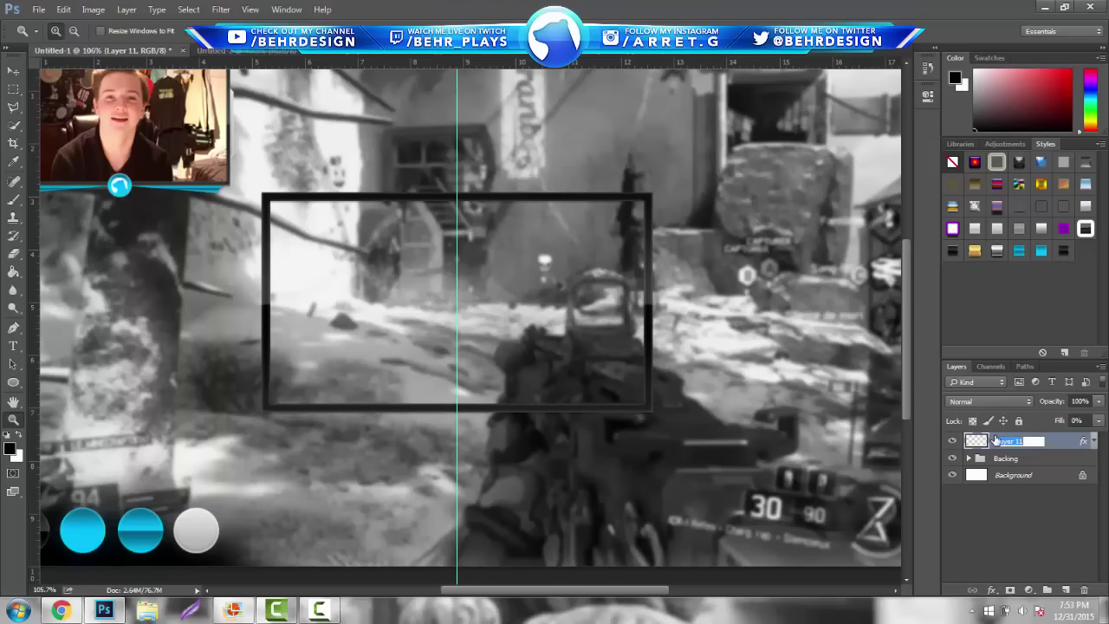
text(Webcam Box)
key(Return)
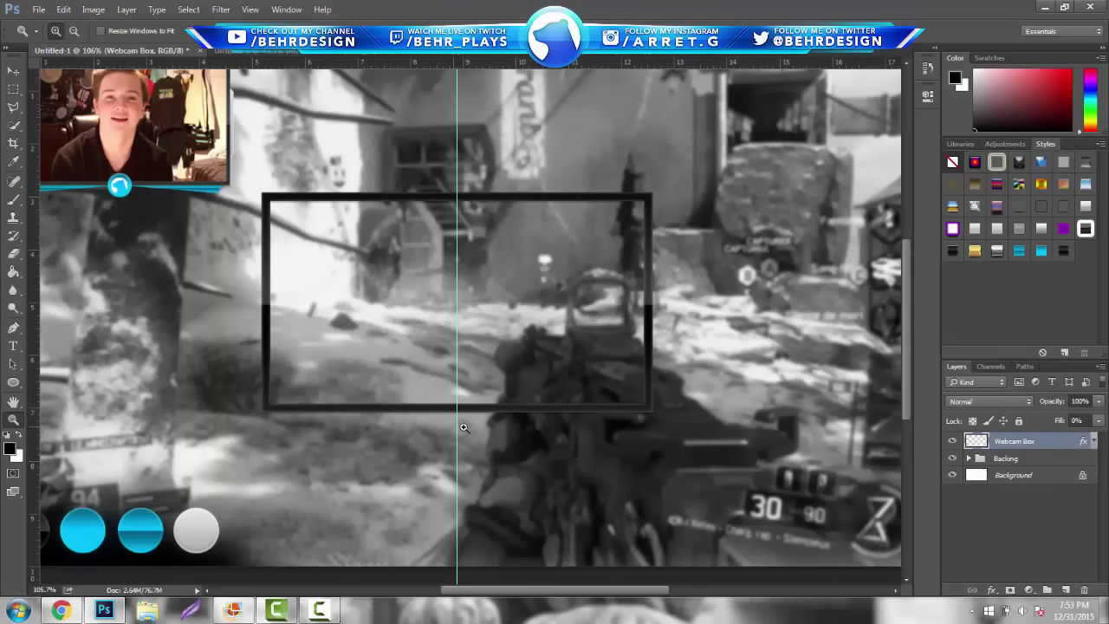
Add a new layer above Backing and place a vertical guide at the frame's right edge
scroll(494, 441, up, 5)
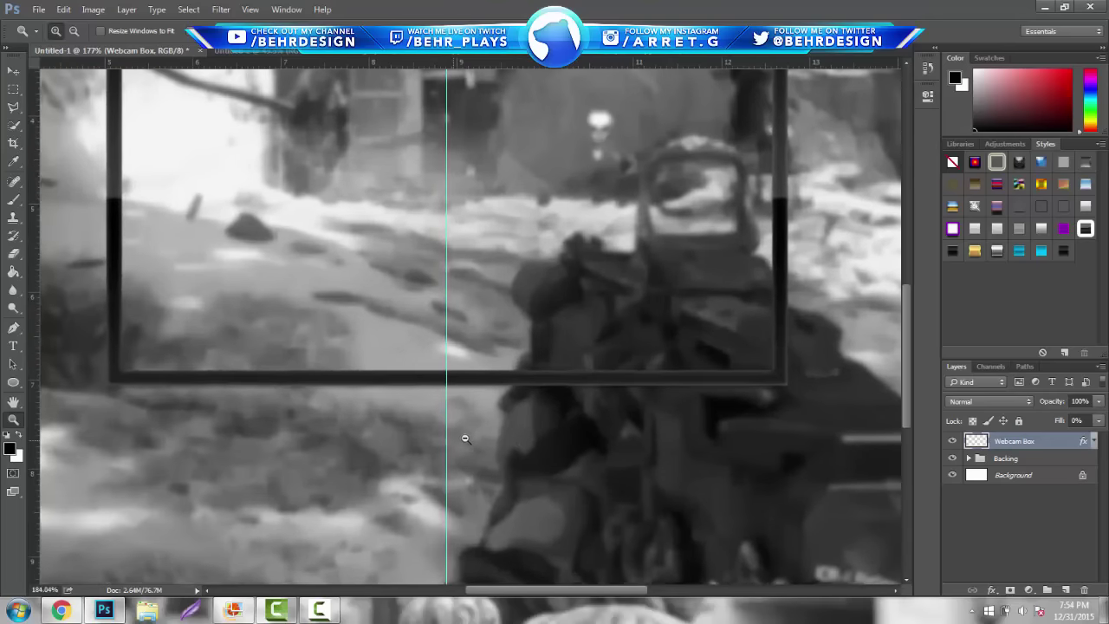
scroll(396, 443, up, 1)
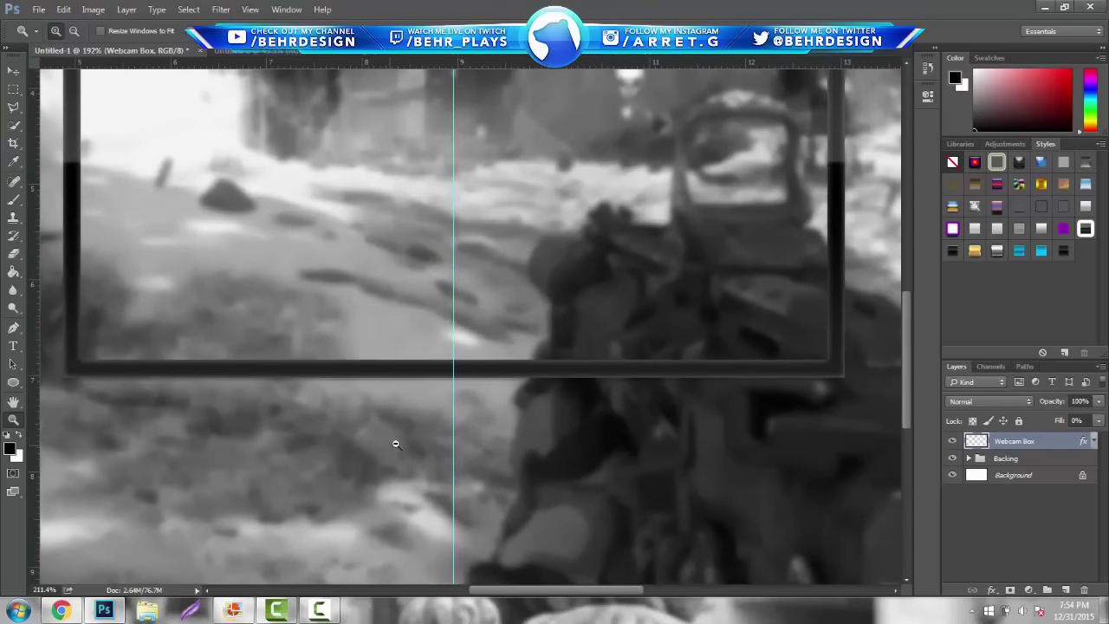
click(1031, 456)
click(1065, 589)
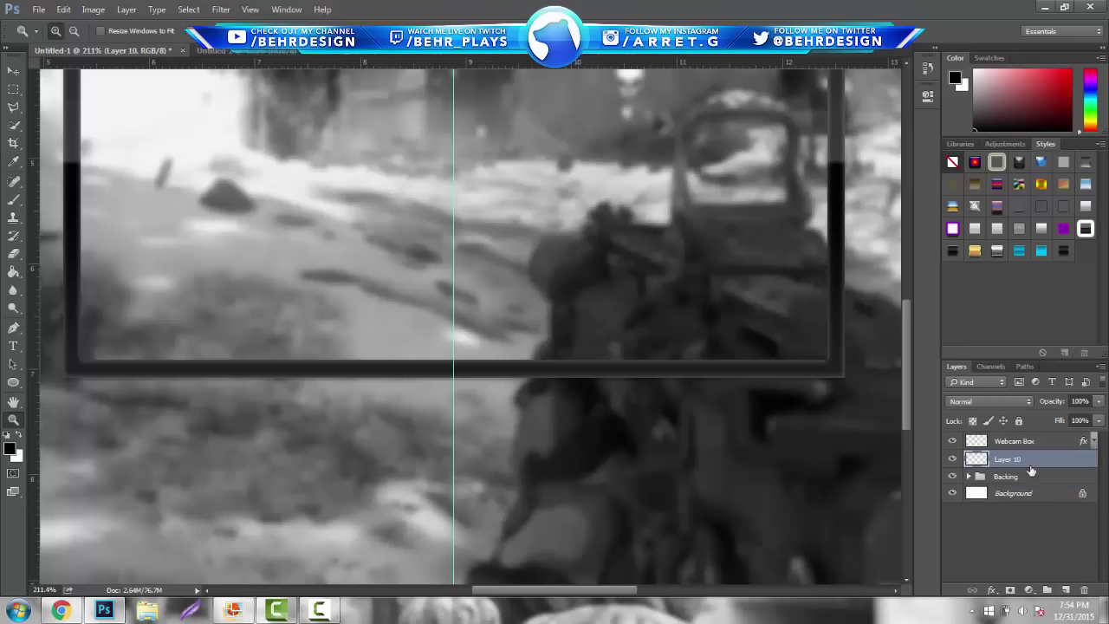
click(13, 107)
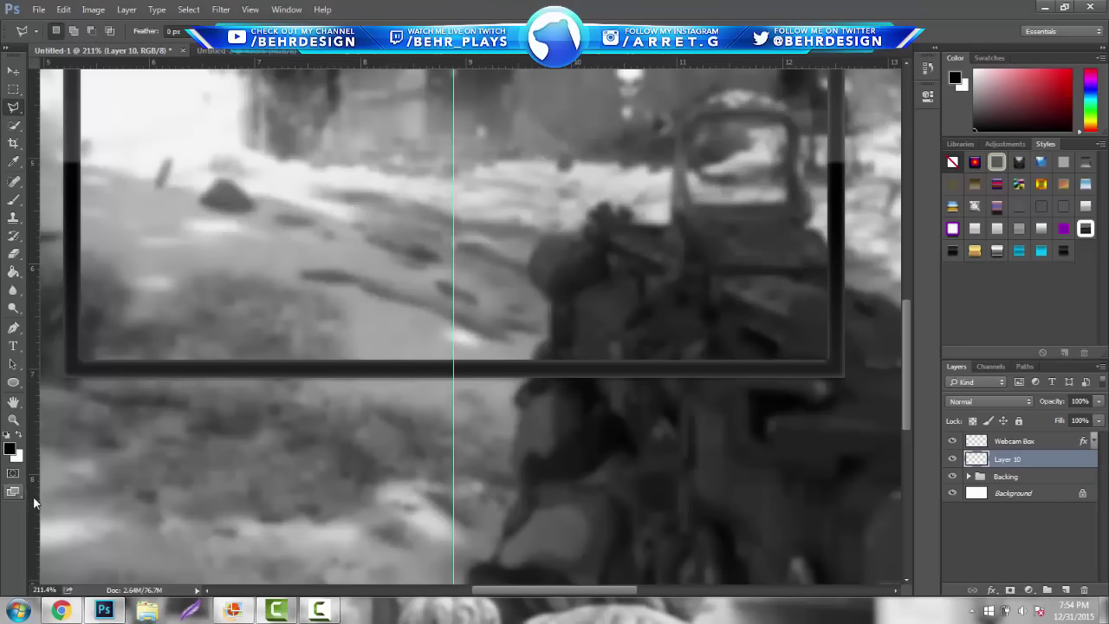
drag(35, 489, 255, 481)
drag(644, 480, 828, 450)
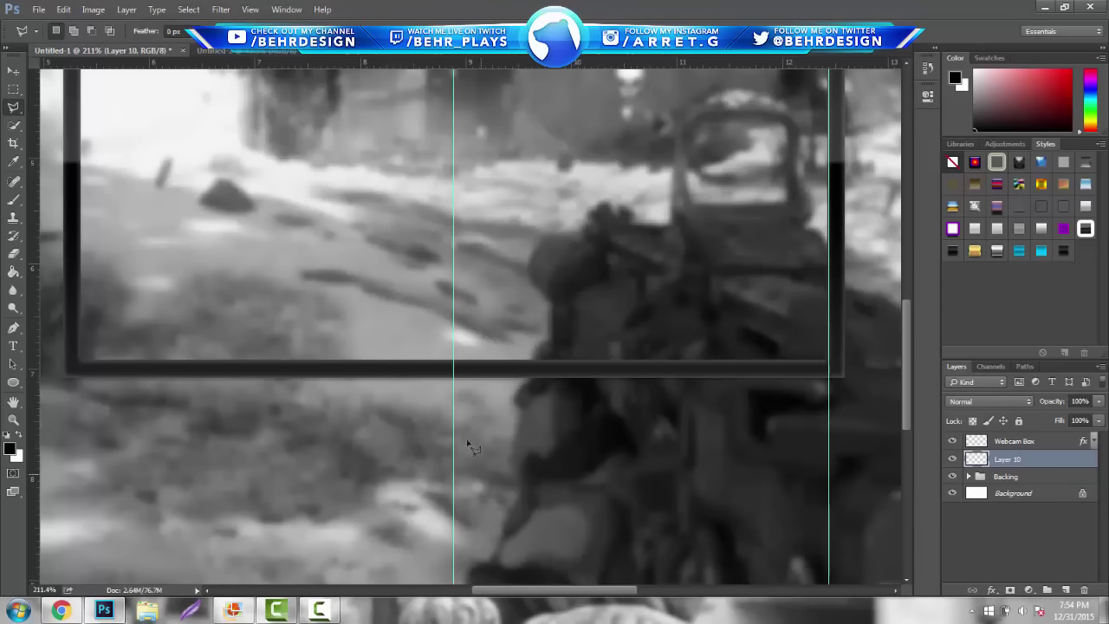
Draw a slanted strip selection from the frame's lower-right corner to the centre guide
click(828, 376)
click(804, 413)
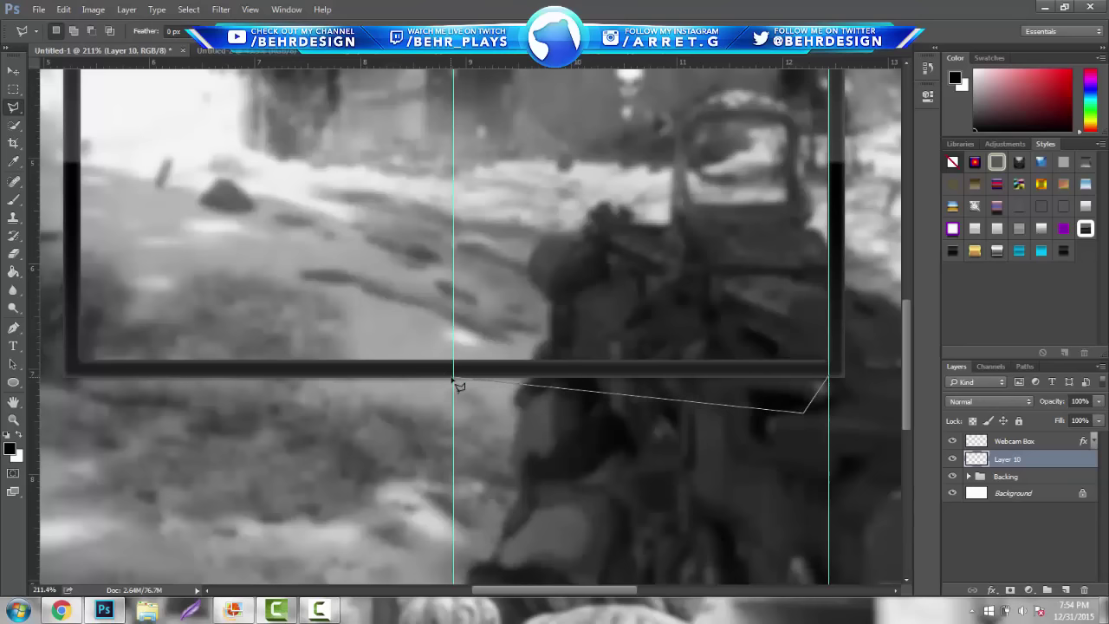
click(452, 379)
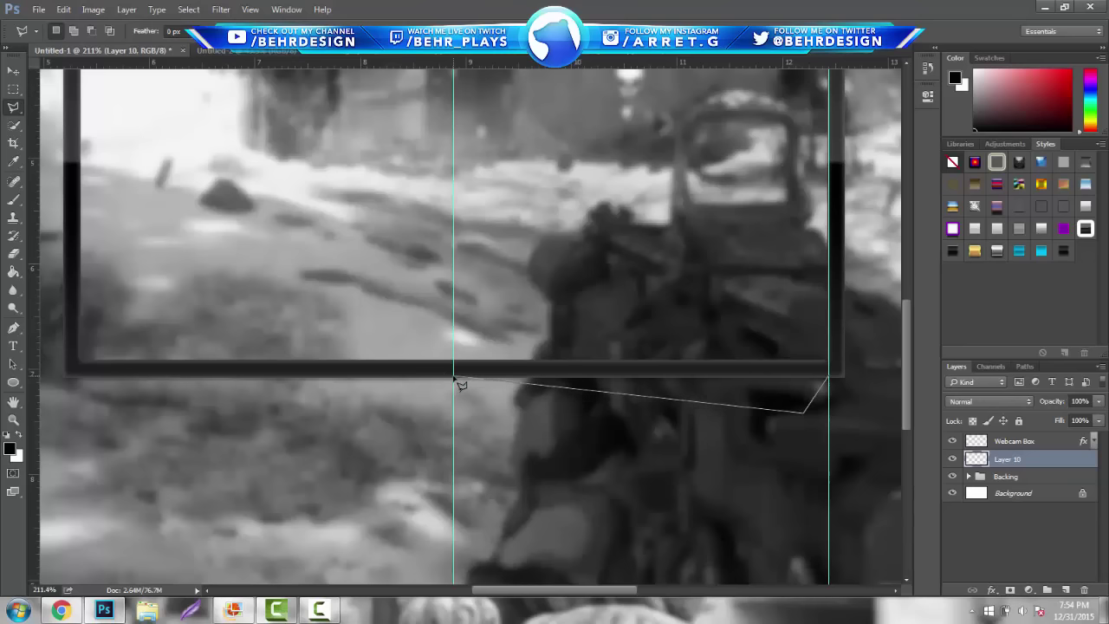
click(826, 367)
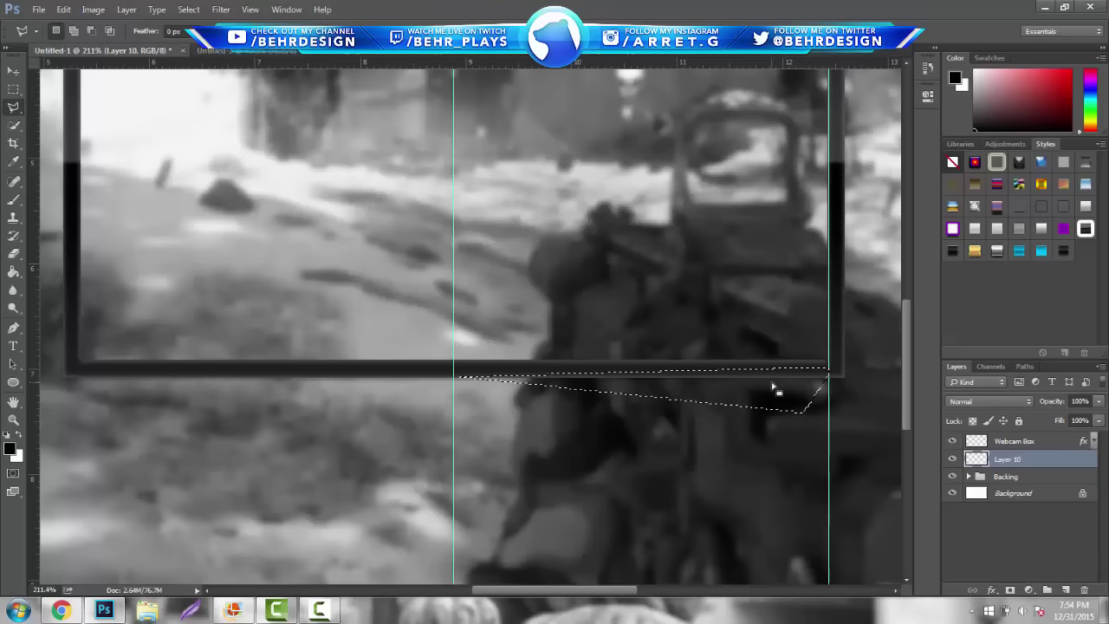
Fill the strip selection with blue #0084ff and deselect it
right_click(772, 386)
click(801, 319)
click(572, 171)
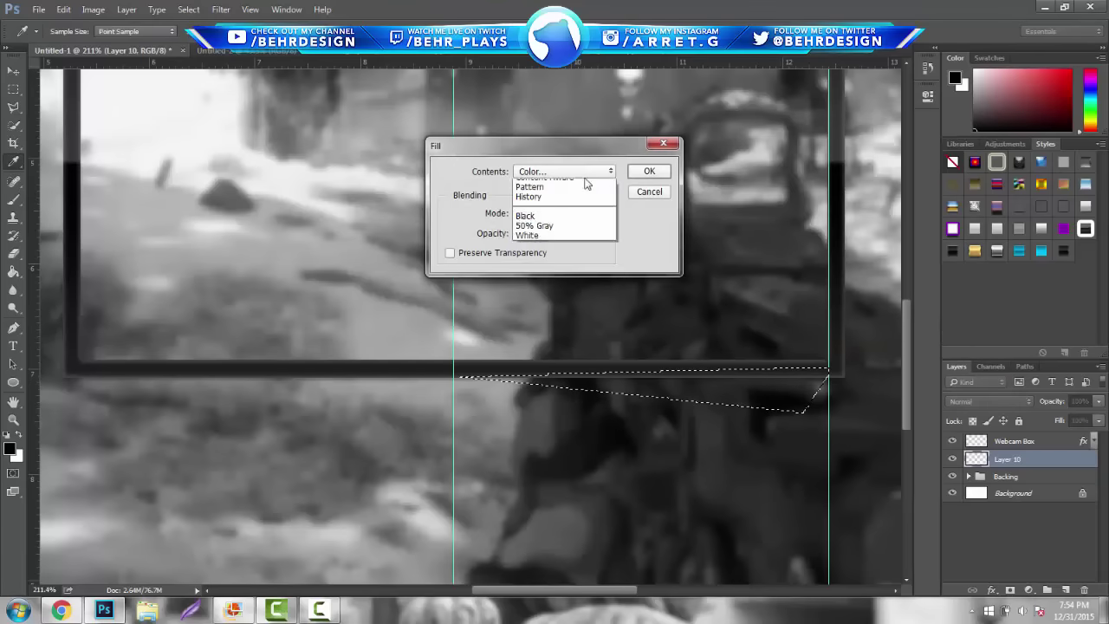
click(585, 200)
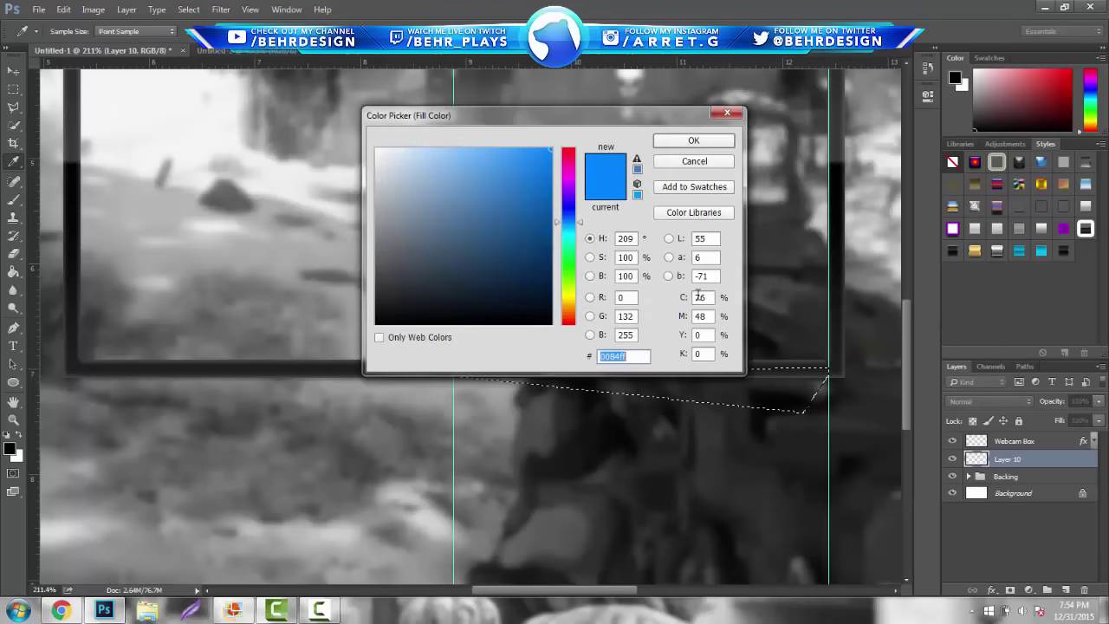
click(702, 146)
click(658, 170)
right_click(677, 233)
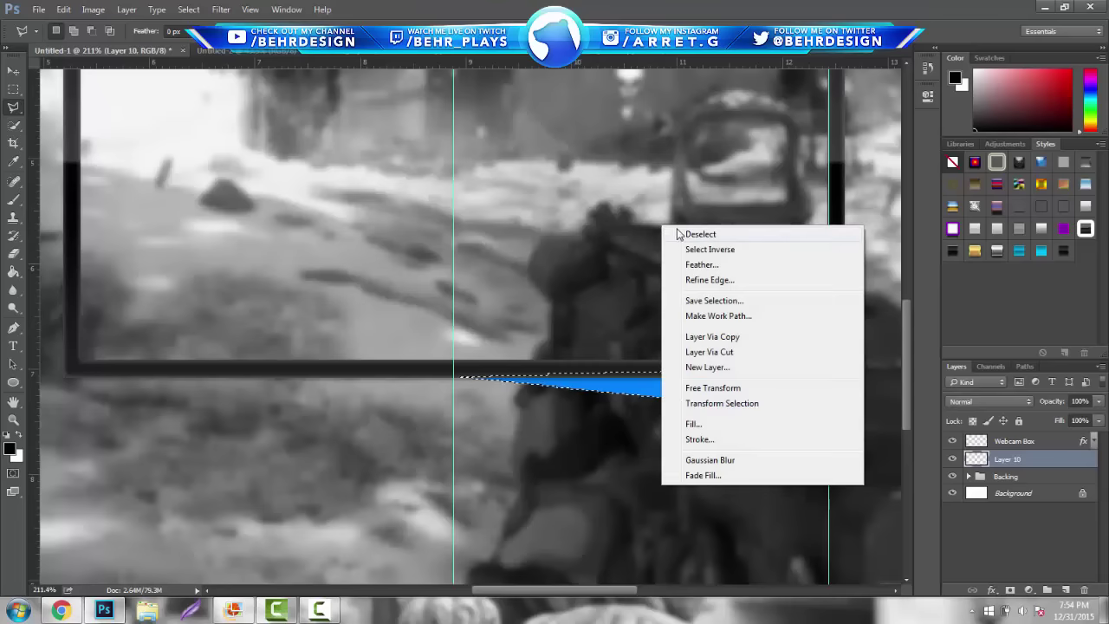
click(684, 234)
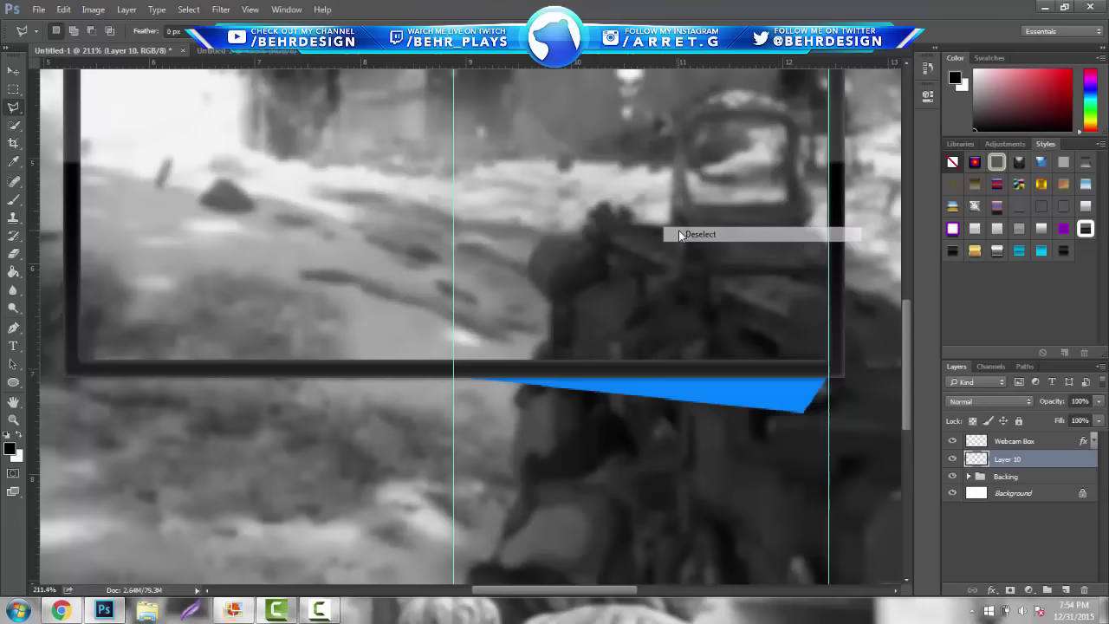
click(15, 68)
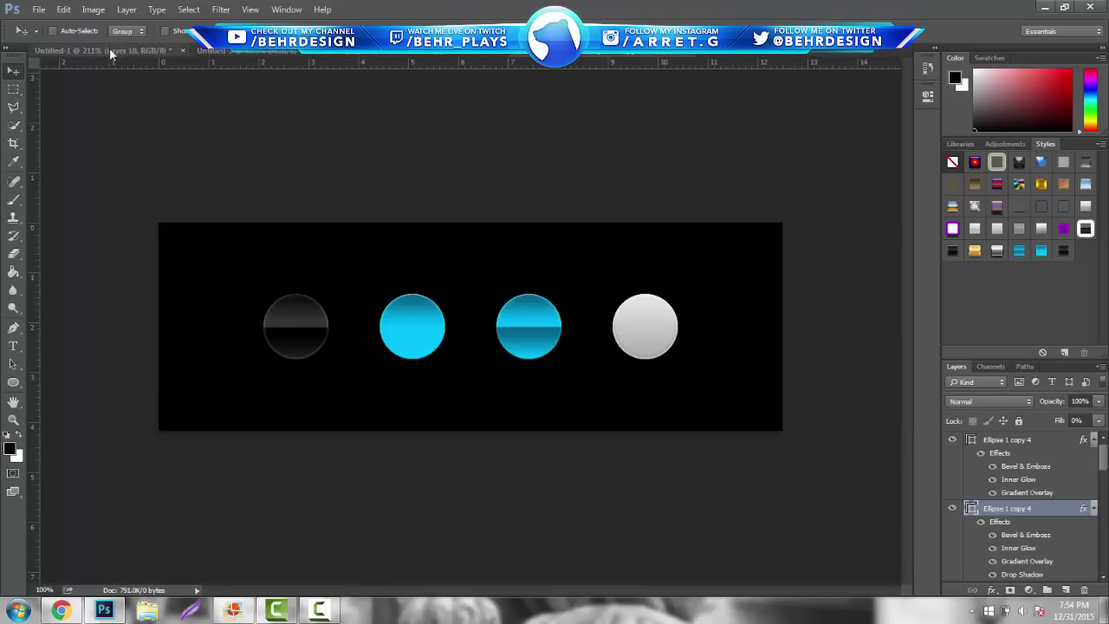
Apply the cyan gradient bevel style to the blue strip and duplicate its layer
click(117, 50)
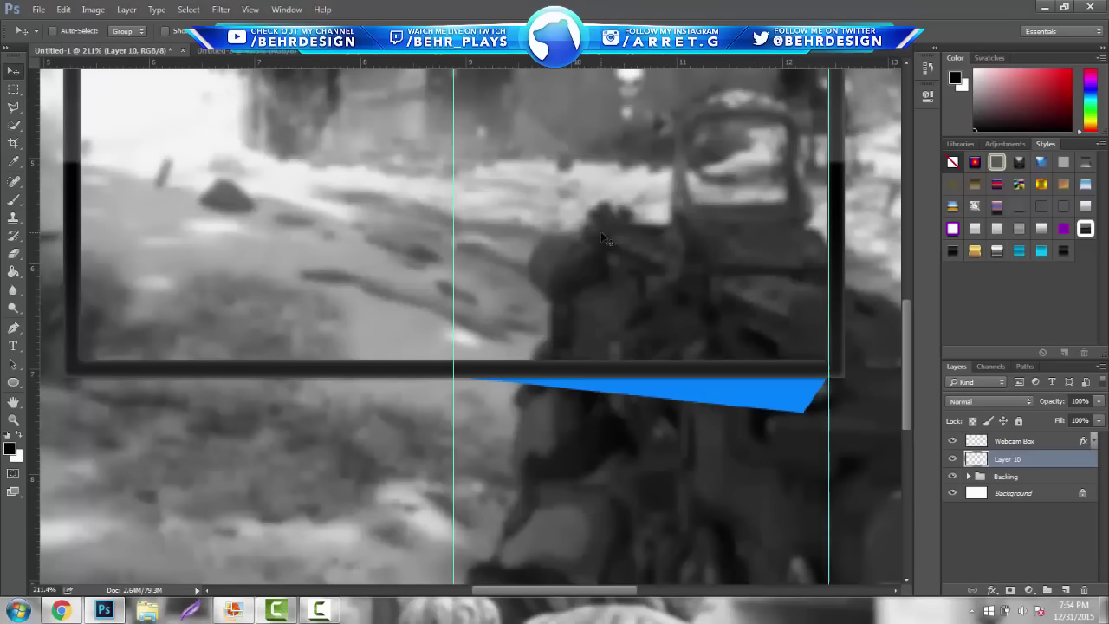
click(1018, 251)
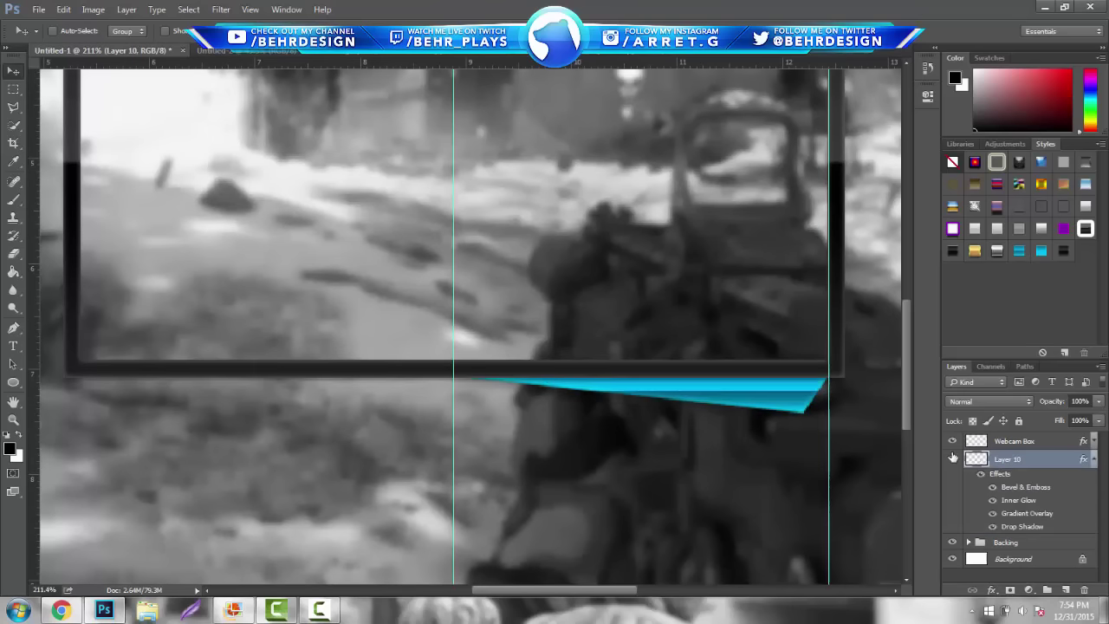
key(ctrl+j)
Flip the copy horizontally and align it under the frame's left half using a guide
click(64, 9)
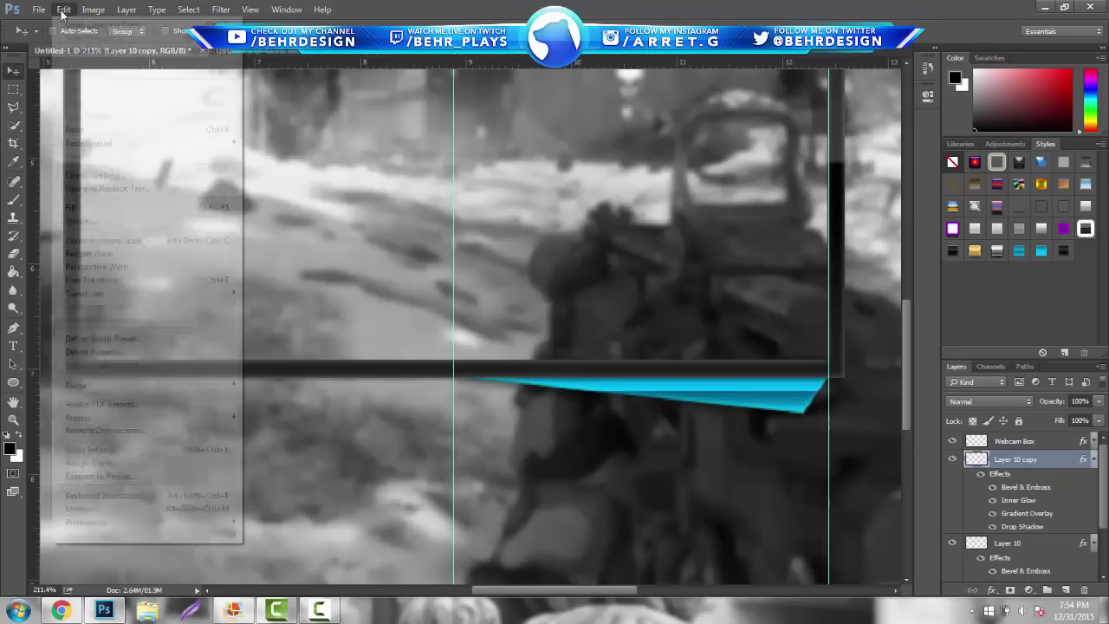
mouse_move(221, 297)
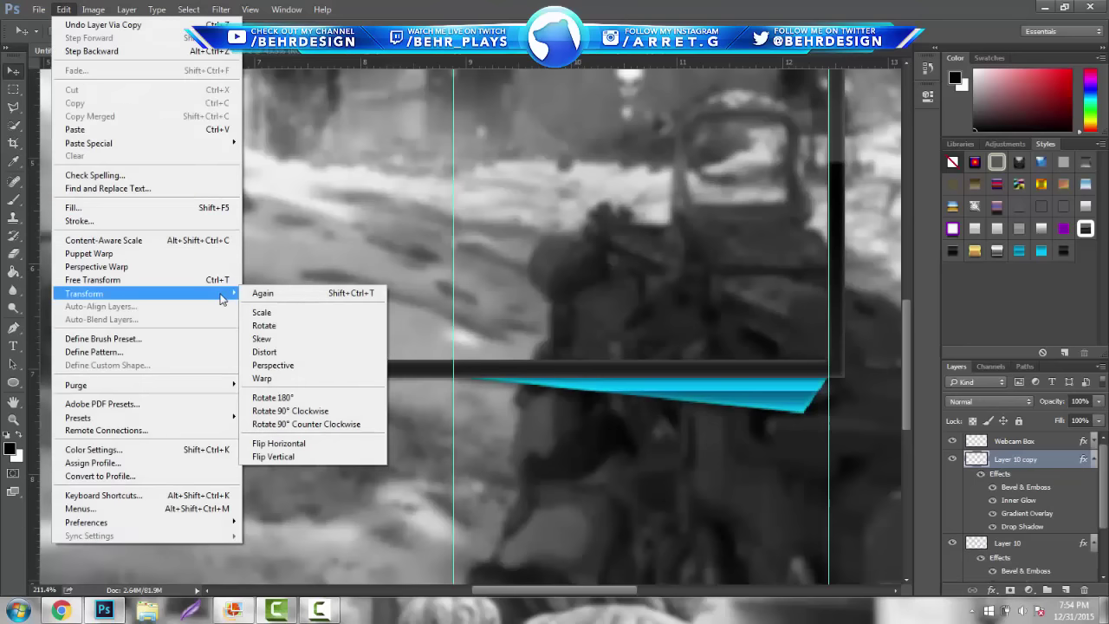
click(279, 443)
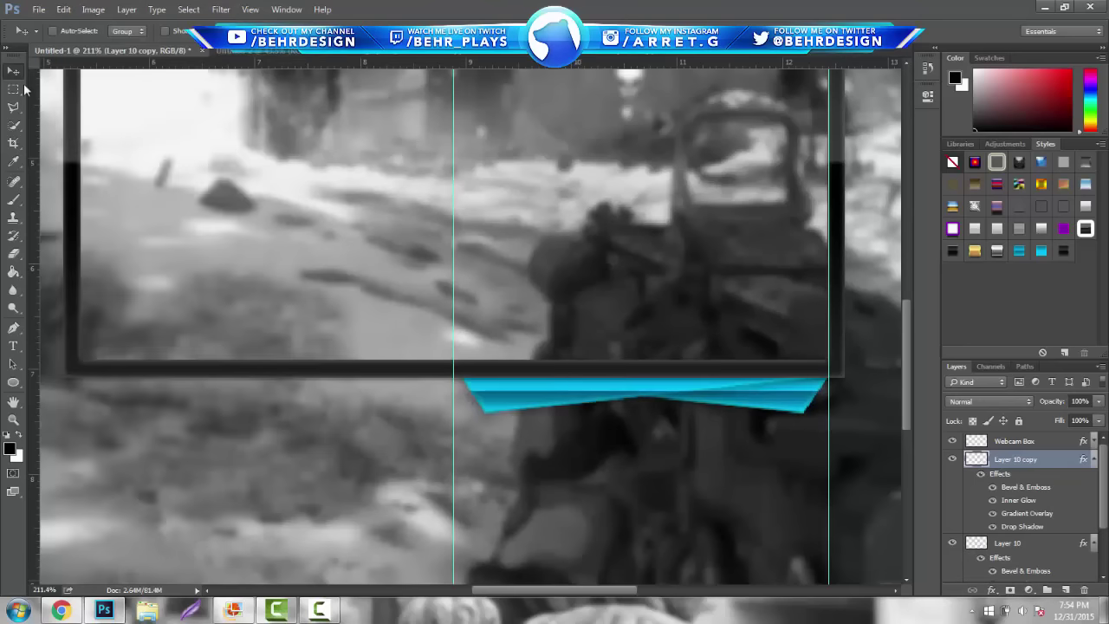
drag(414, 195, 129, 240)
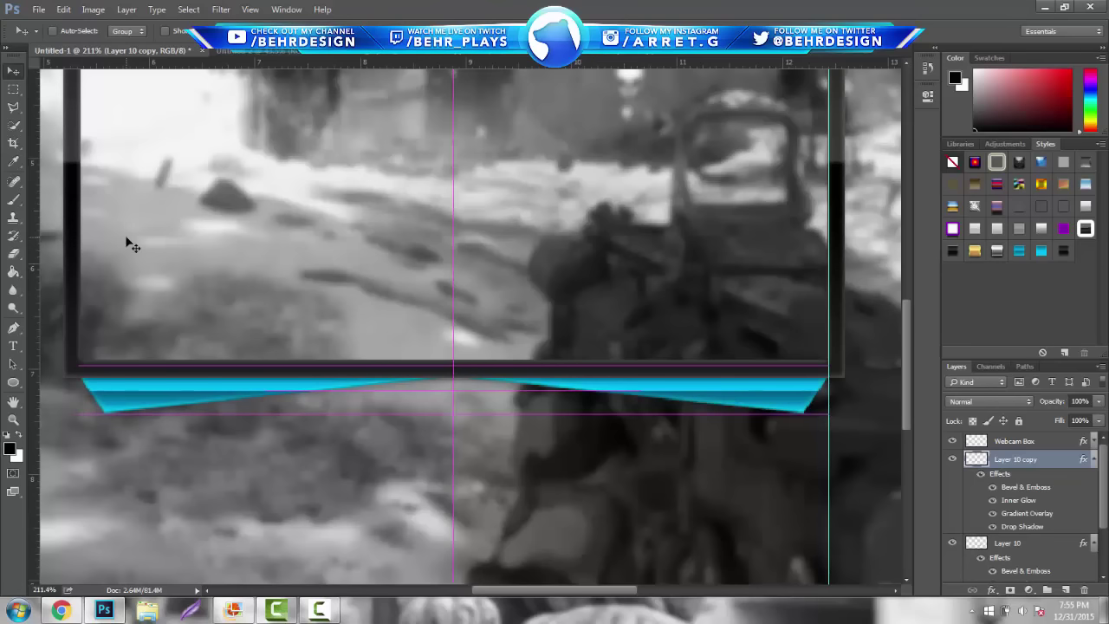
drag(36, 493, 79, 487)
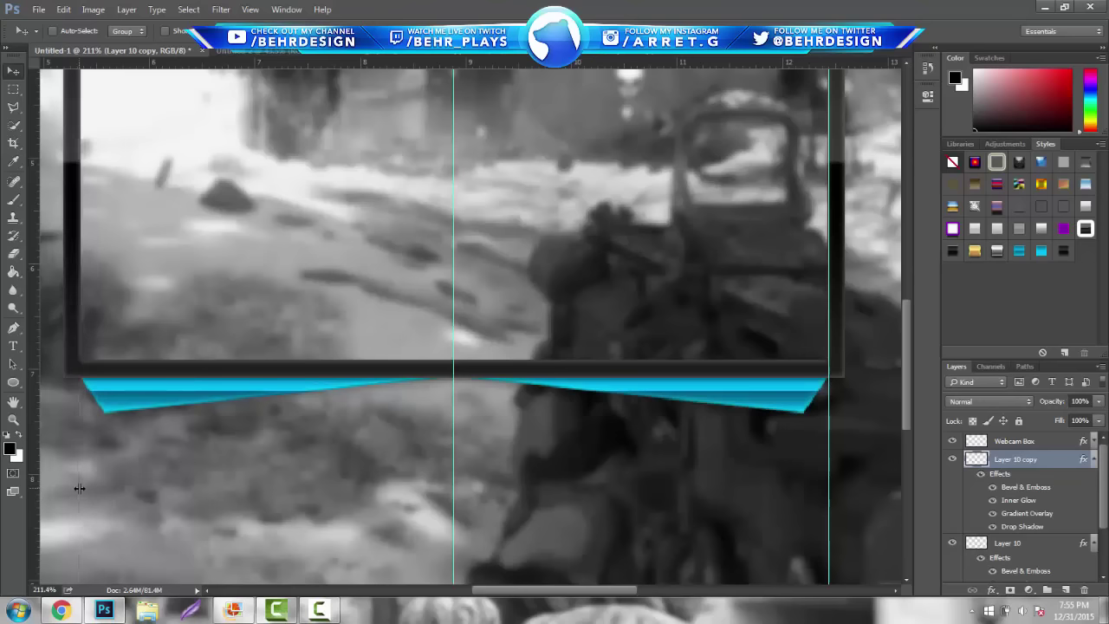
click(141, 389)
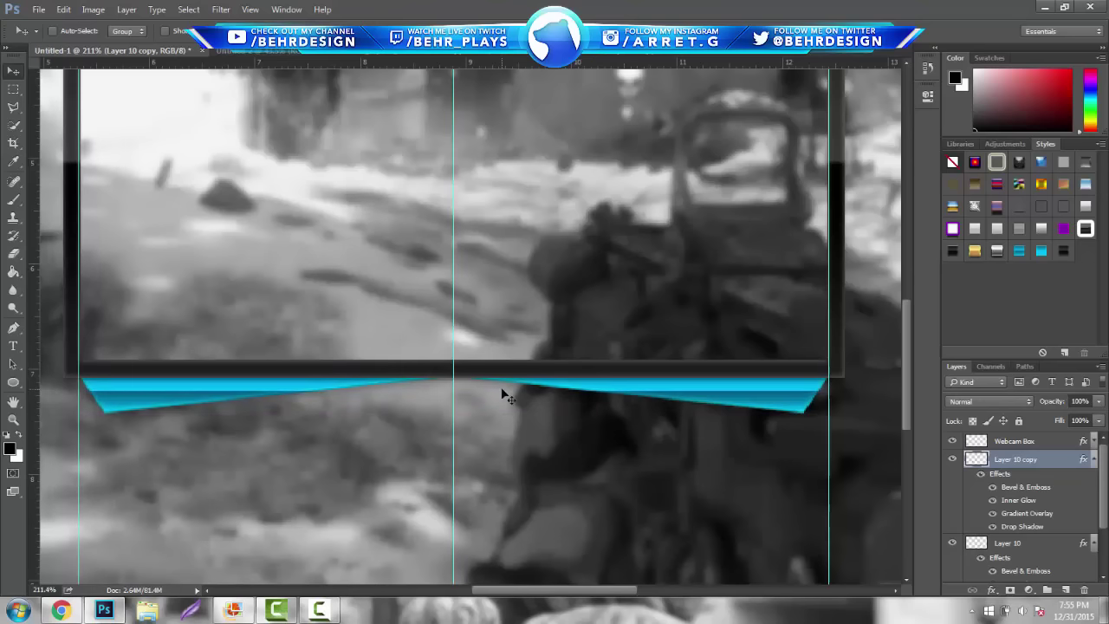
Select both cyan strip layers and merge them into Layer 10 copy
click(13, 420)
alt+click(564, 327)
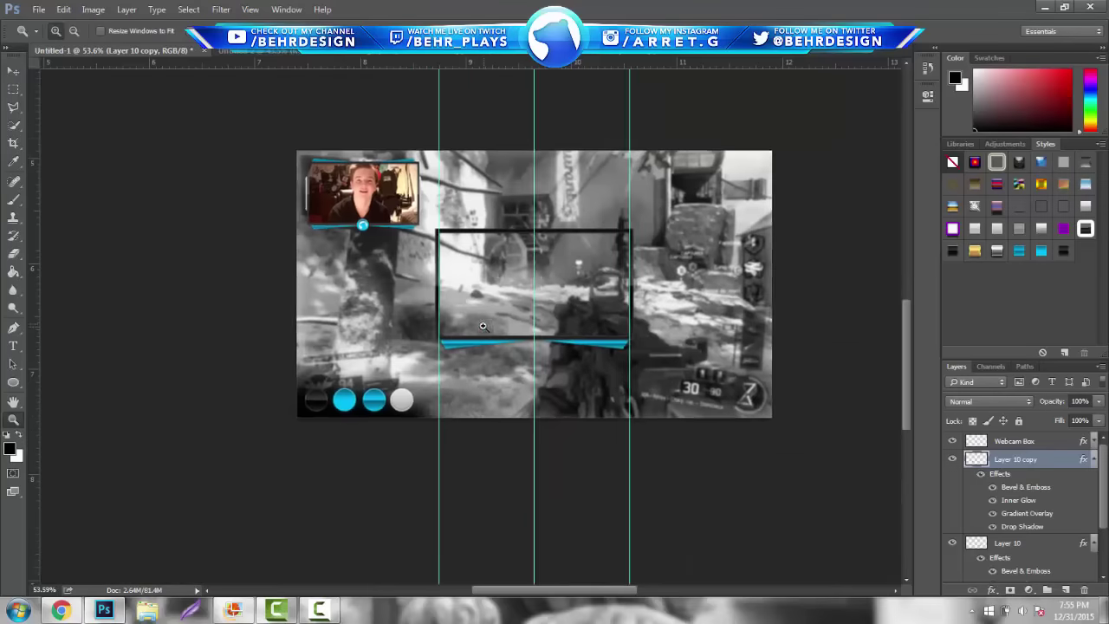
click(467, 405)
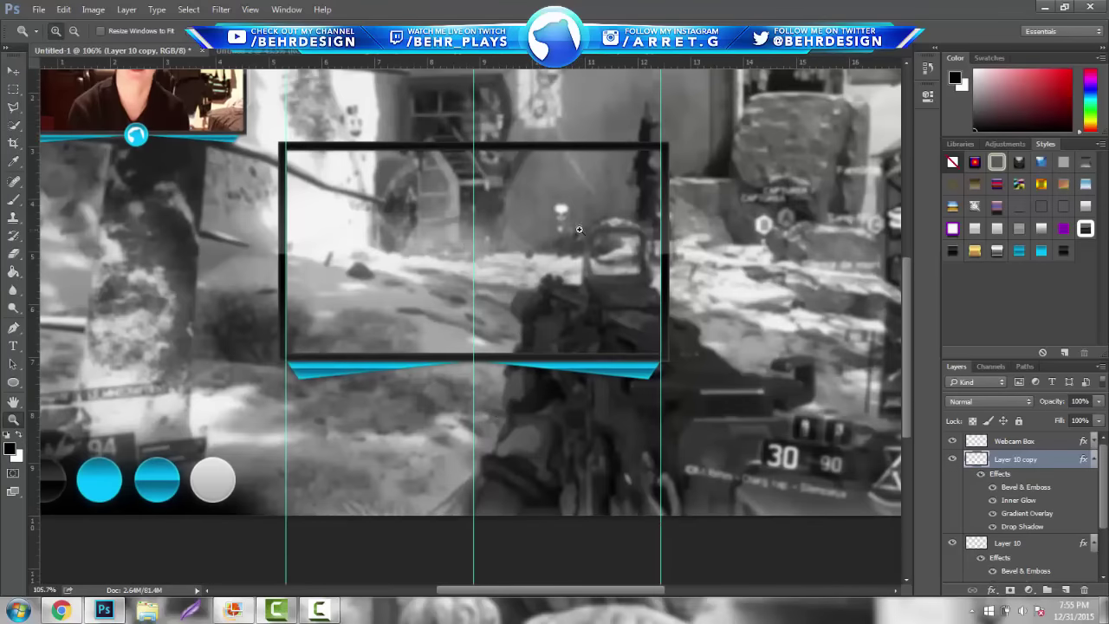
drag(906, 278, 907, 258)
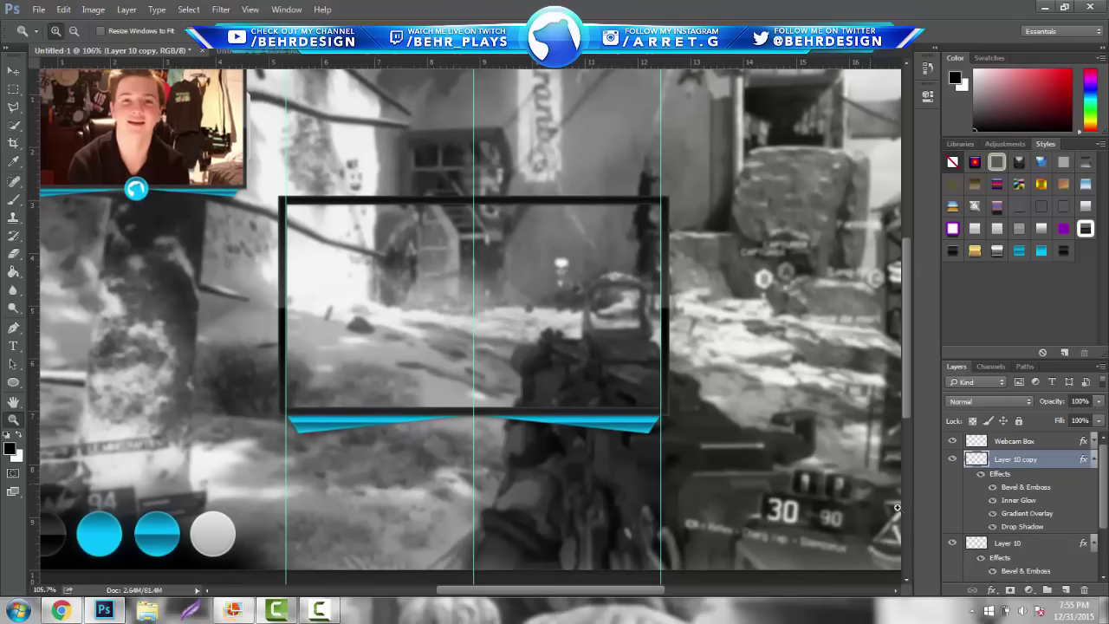
shift+click(1018, 544)
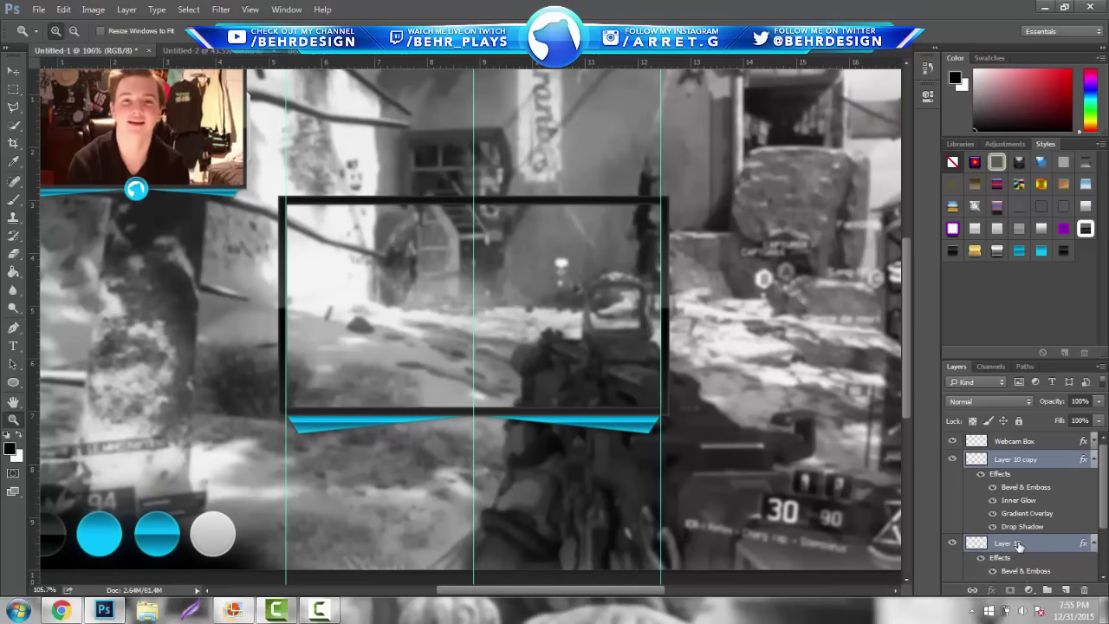
right_click(1018, 544)
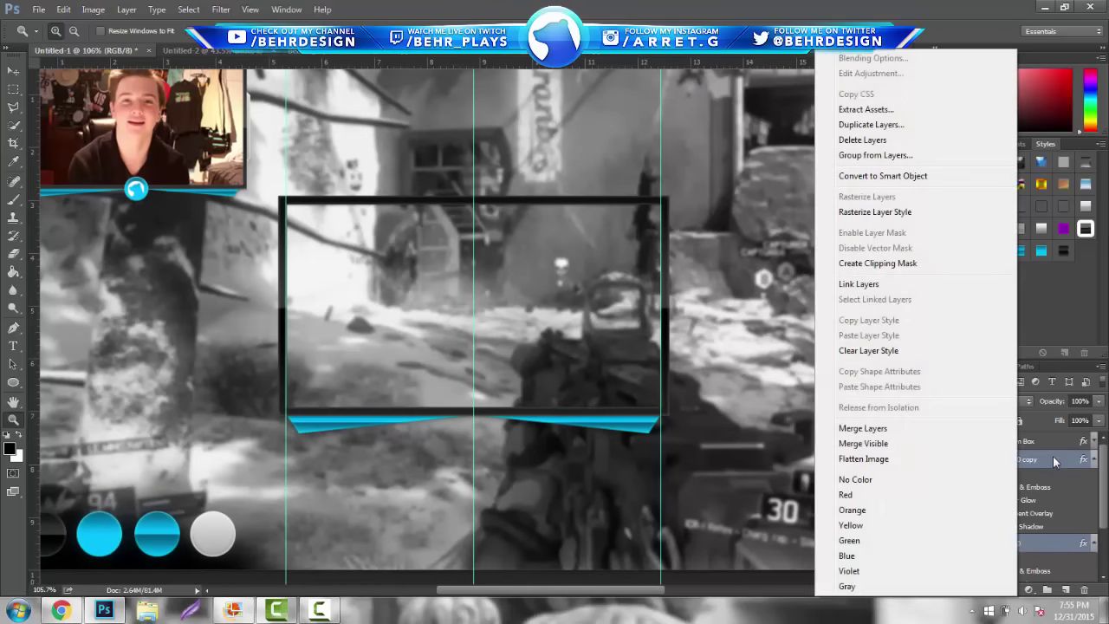
click(1053, 461)
right_click(1014, 544)
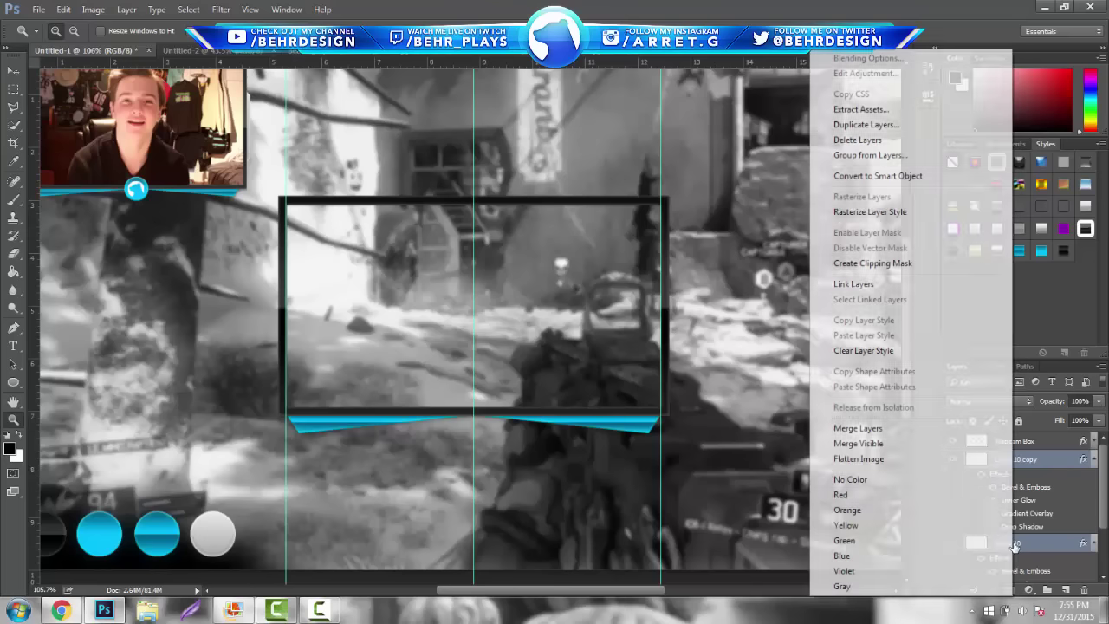
click(940, 428)
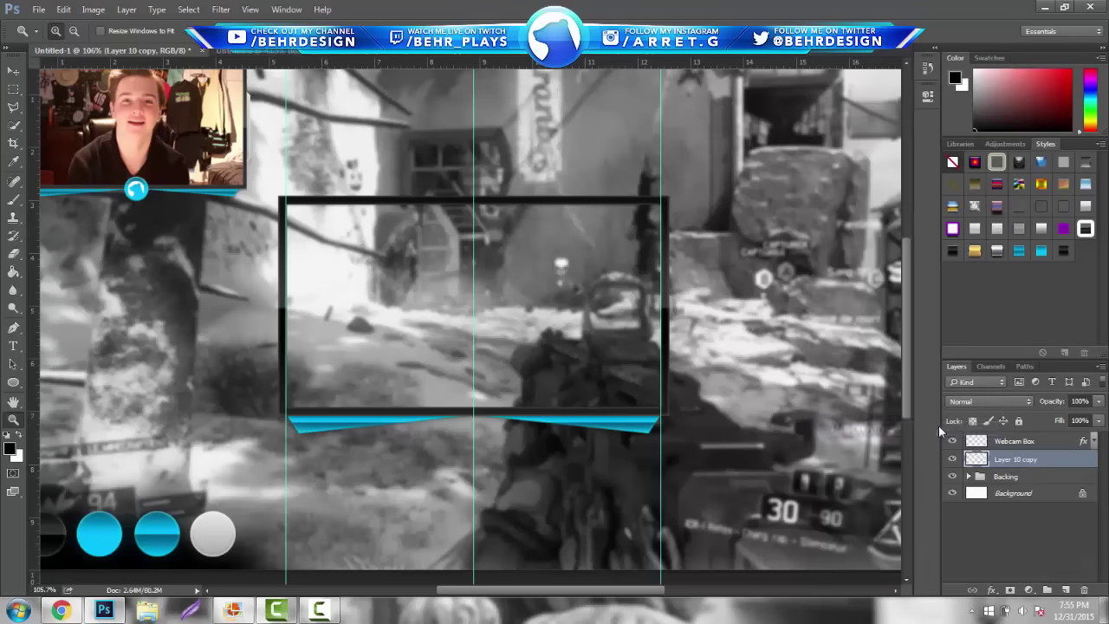
Flip the duplicated cyan bar vertically and move it to the webcam frame's top edge
click(63, 8)
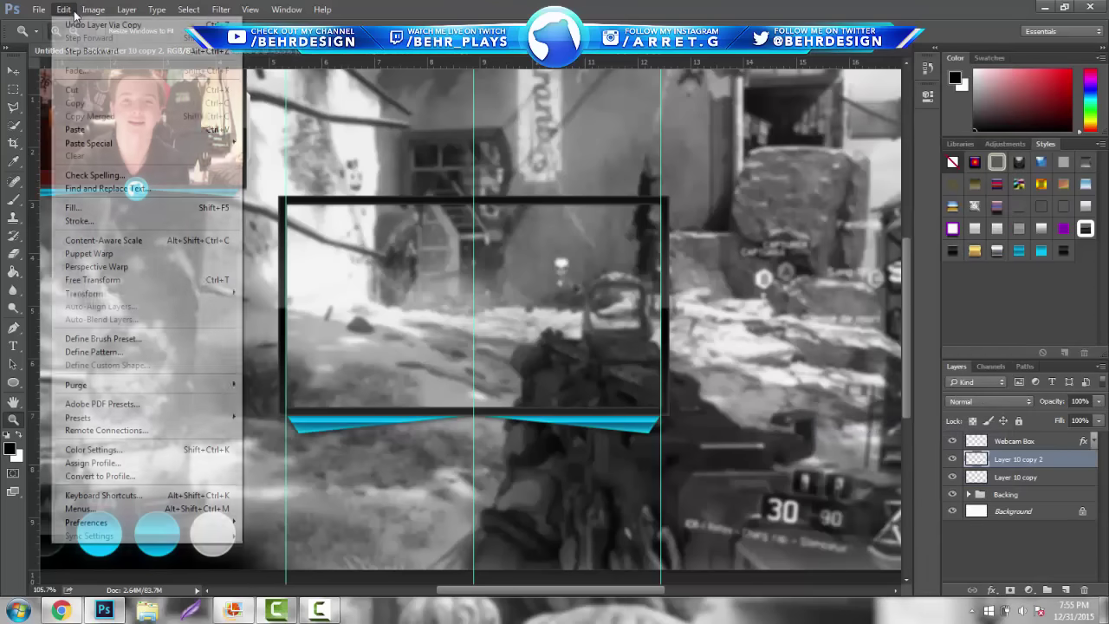
mouse_move(173, 293)
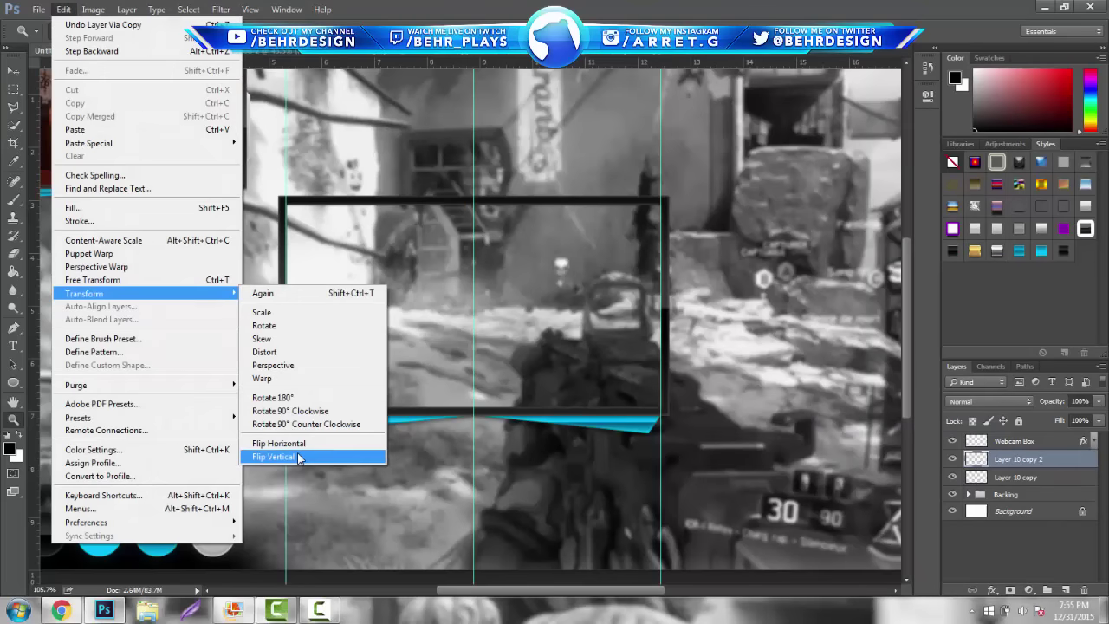
click(290, 456)
drag(388, 217, 425, 47)
drag(439, 205, 438, 265)
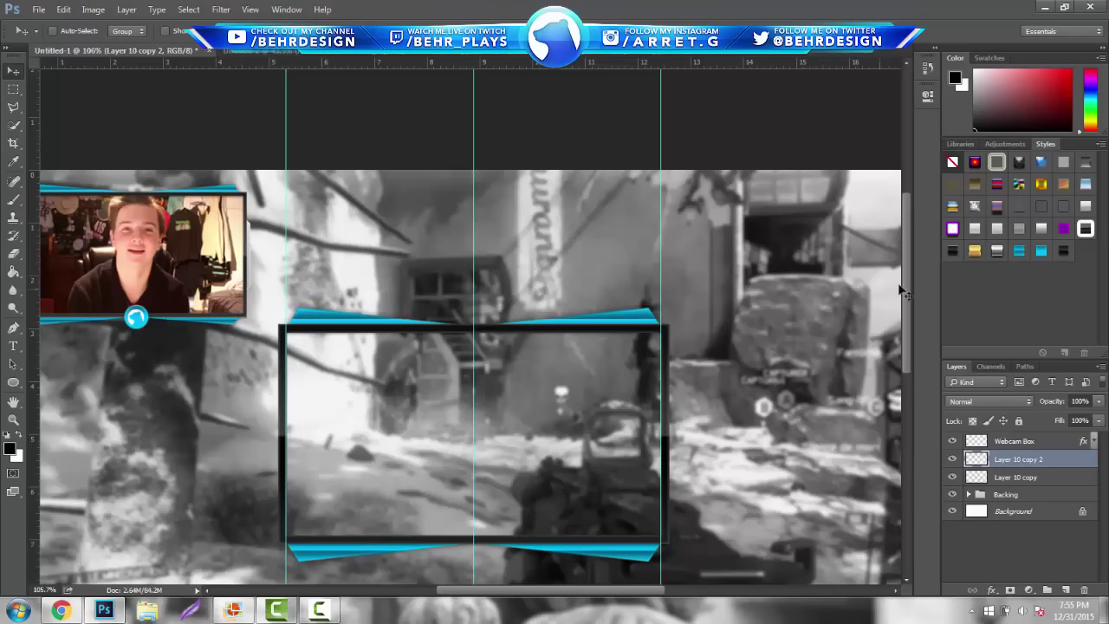
scroll(904, 295, down, 2)
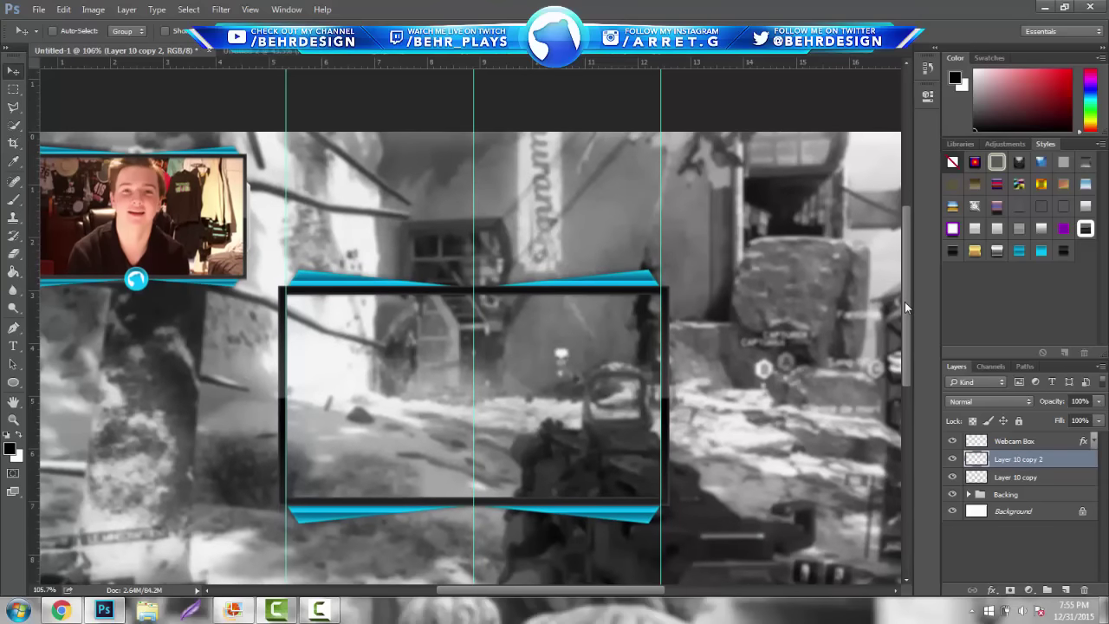
drag(904, 301, 906, 320)
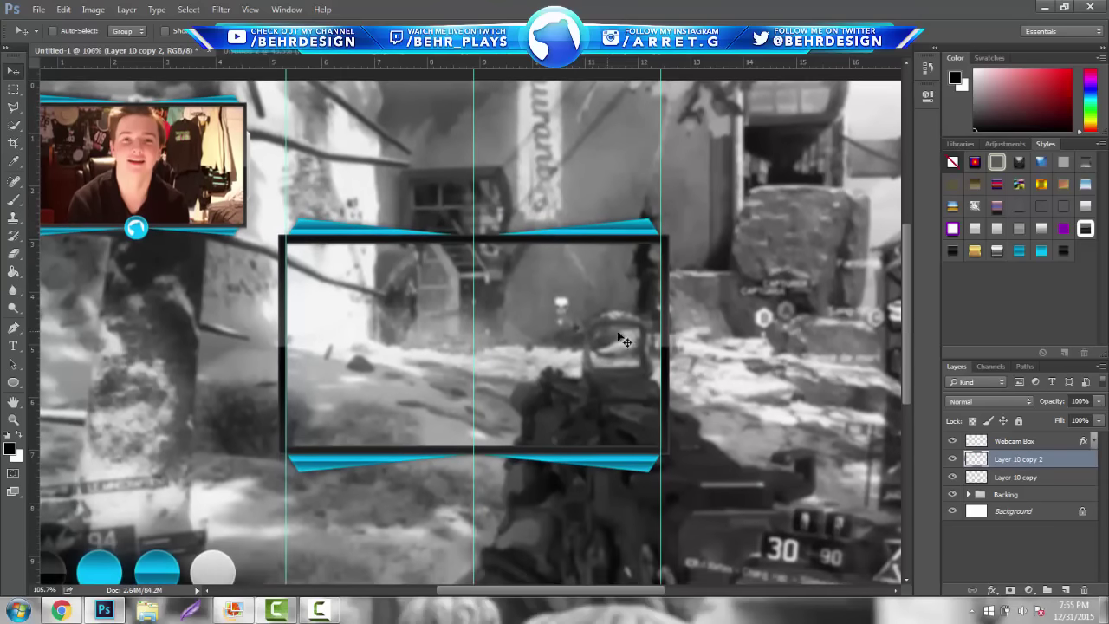
Zoom to about 206% on the frame's right edge and select the Backing group
click(13, 419)
drag(756, 315, 756, 315)
click(1036, 499)
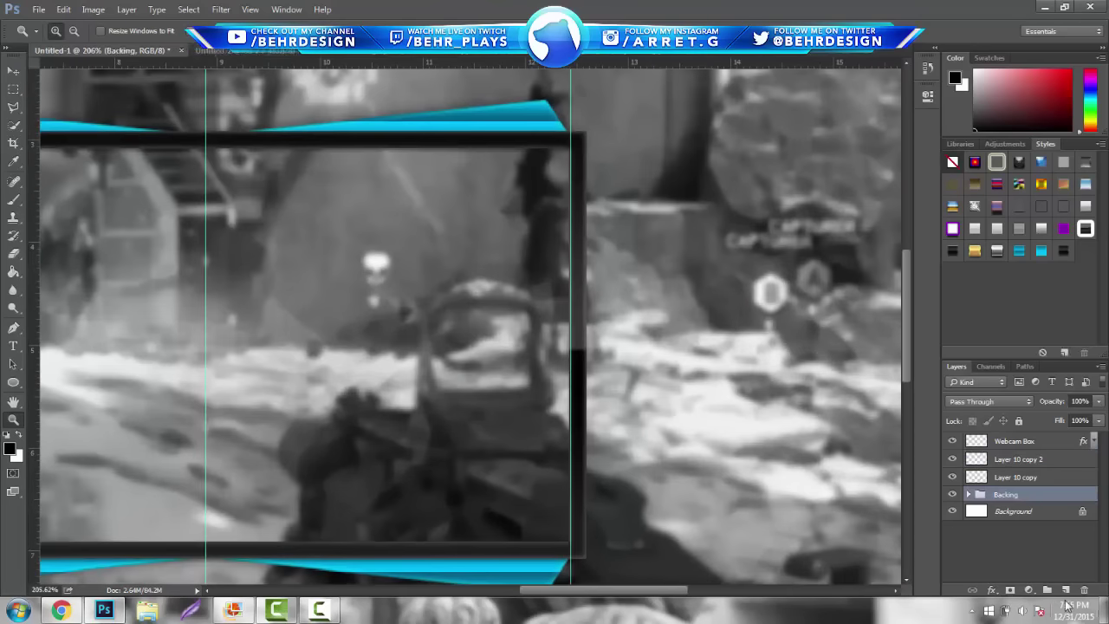
Add a new layer above Backing and outline a side tab along the frame's right edge
click(1065, 589)
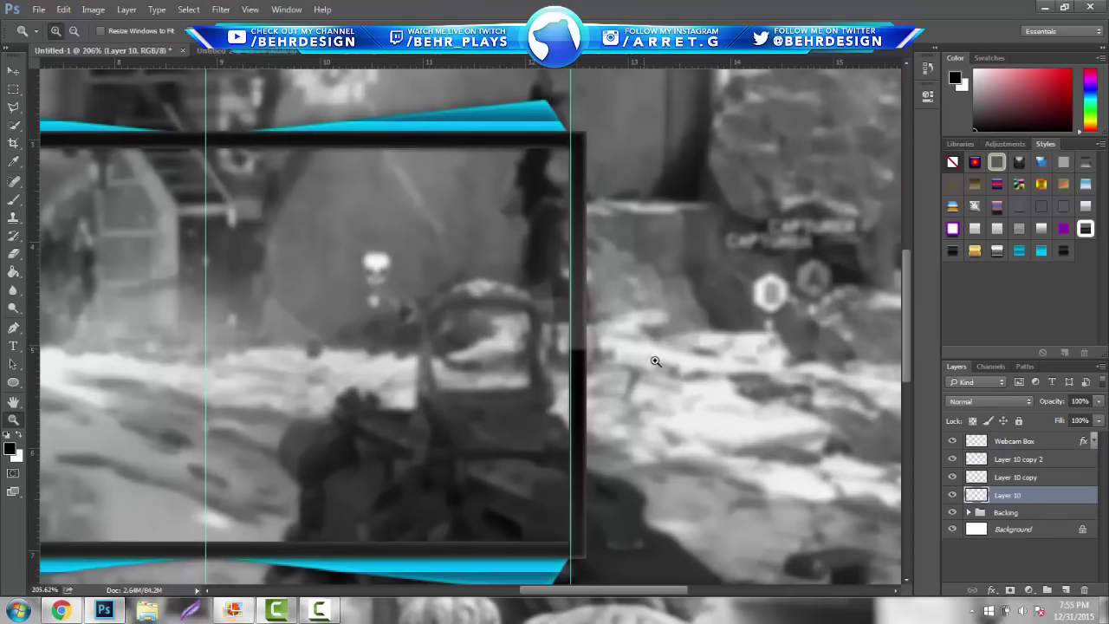
click(17, 111)
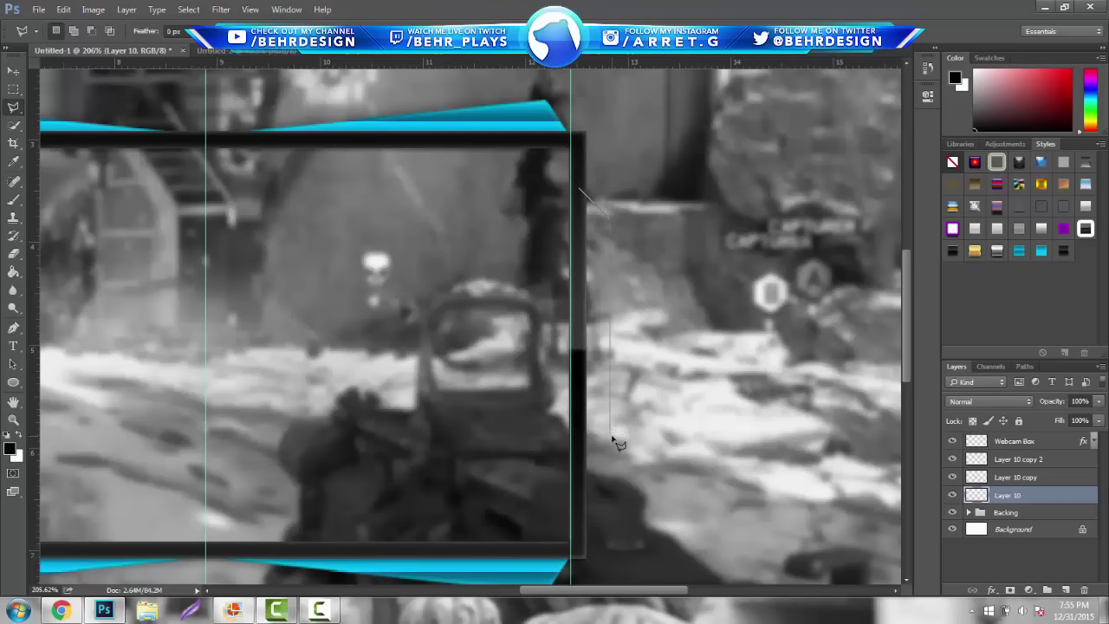
click(579, 191)
Fill the side tab selection with blue and deselect it
right_click(588, 336)
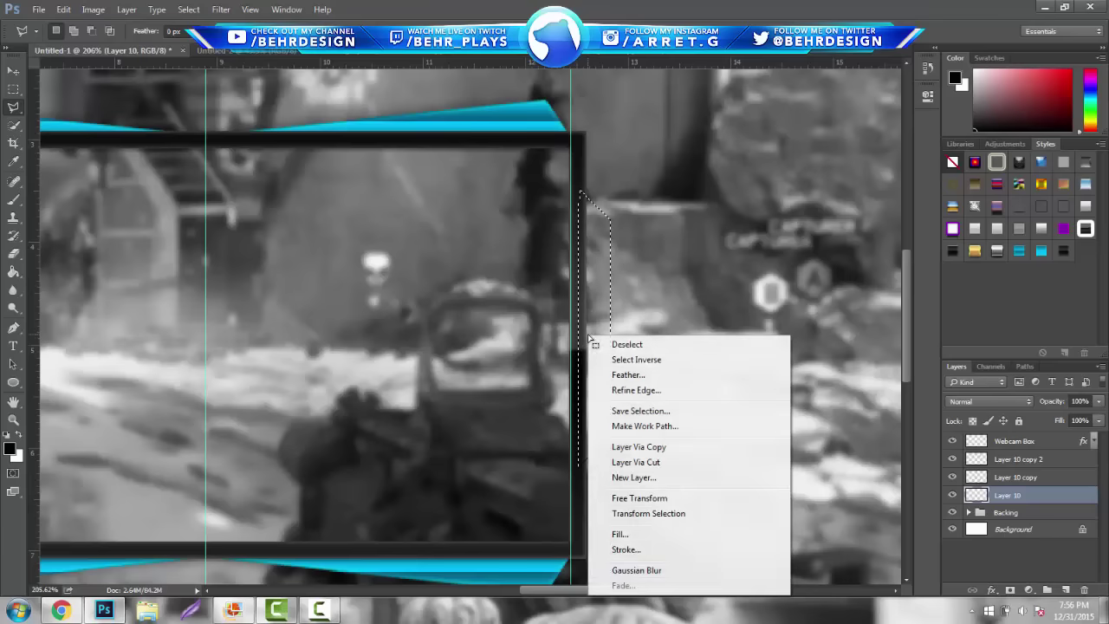
click(620, 533)
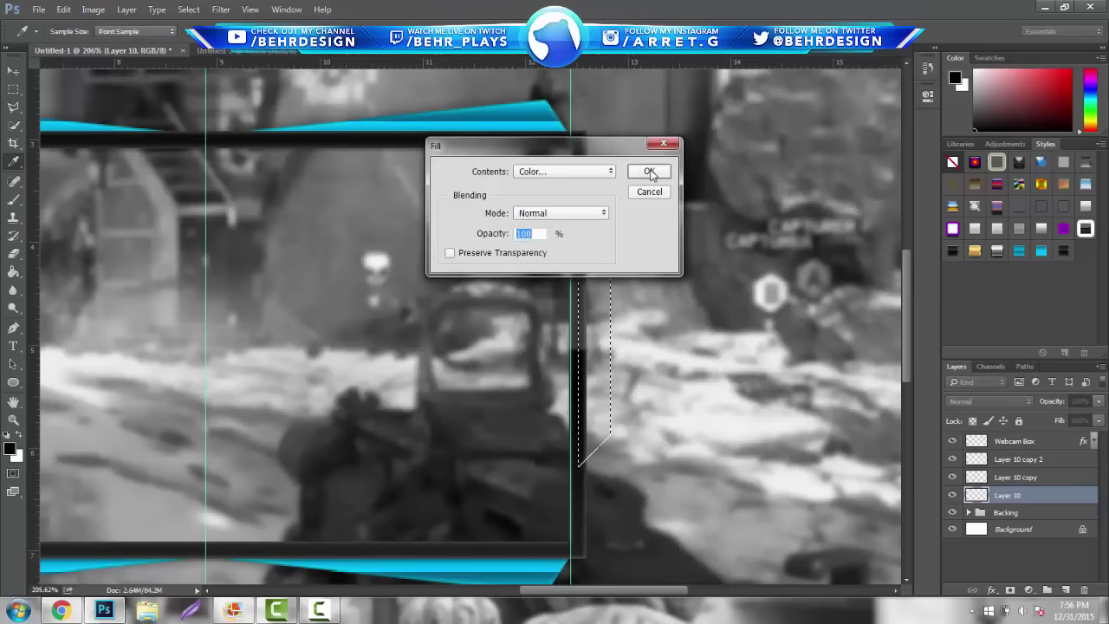
click(652, 173)
right_click(651, 174)
click(655, 179)
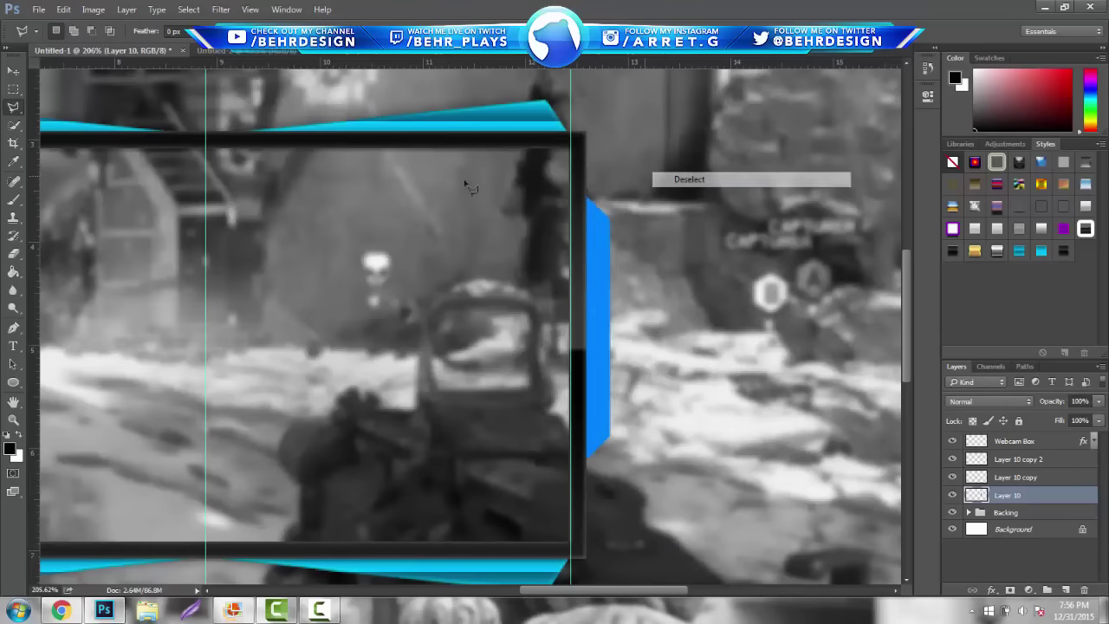
Nudge the blue side tab downward and give it a glossy bevel style
click(13, 71)
drag(710, 188, 675, 241)
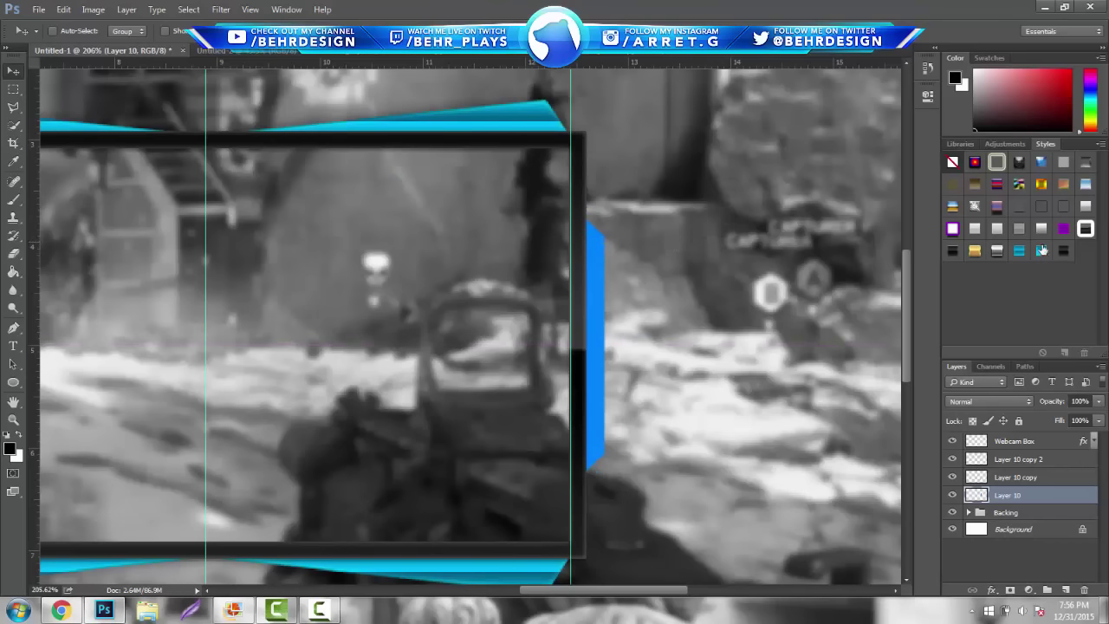
click(999, 230)
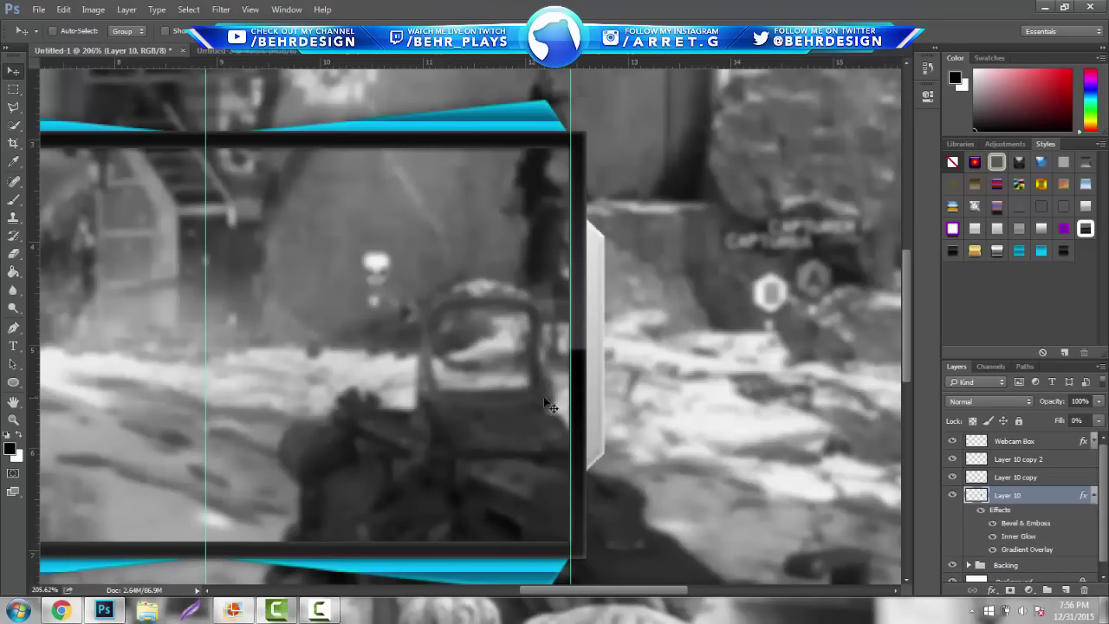
Zoom in on the side tab and duplicate Layer 10 with Ctrl+J
click(13, 419)
alt+click(418, 299)
alt+click(425, 452)
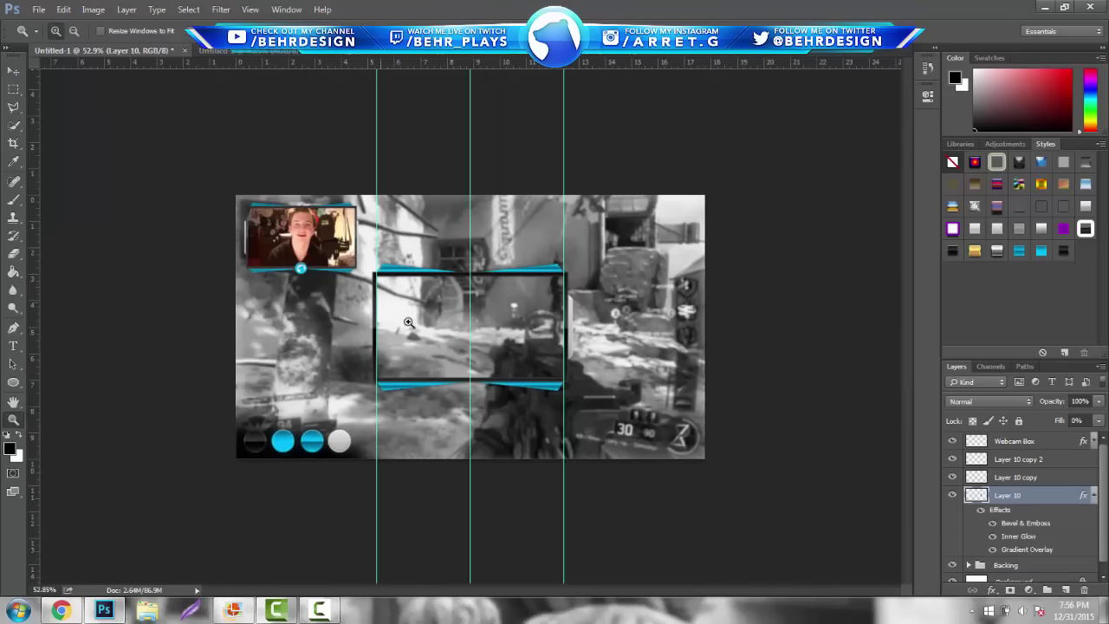
click(612, 353)
click(612, 353)
click(615, 342)
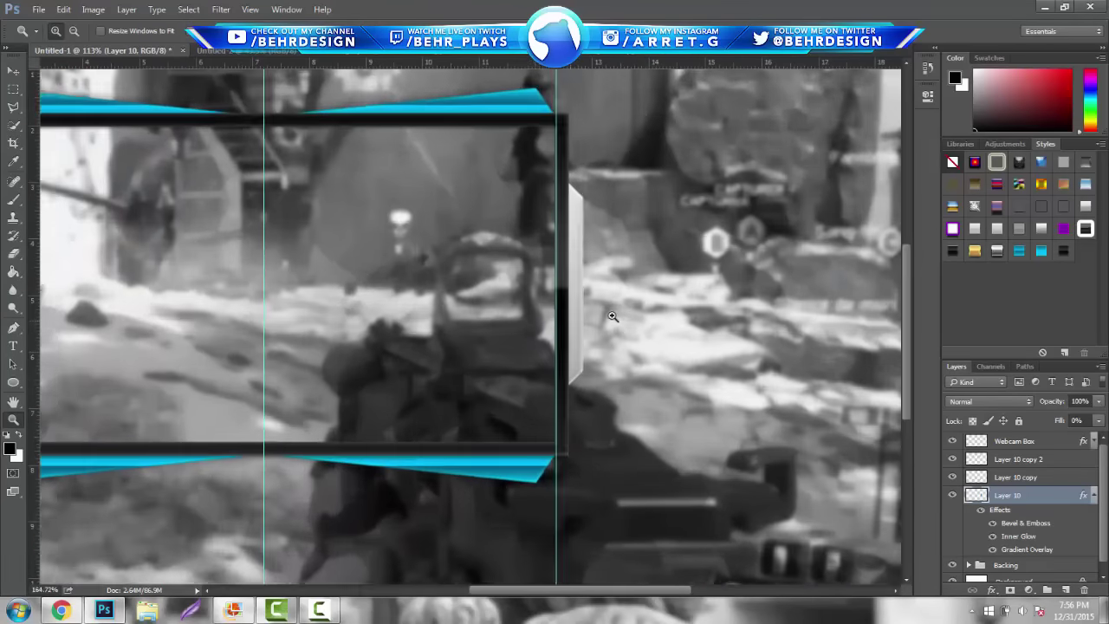
click(15, 72)
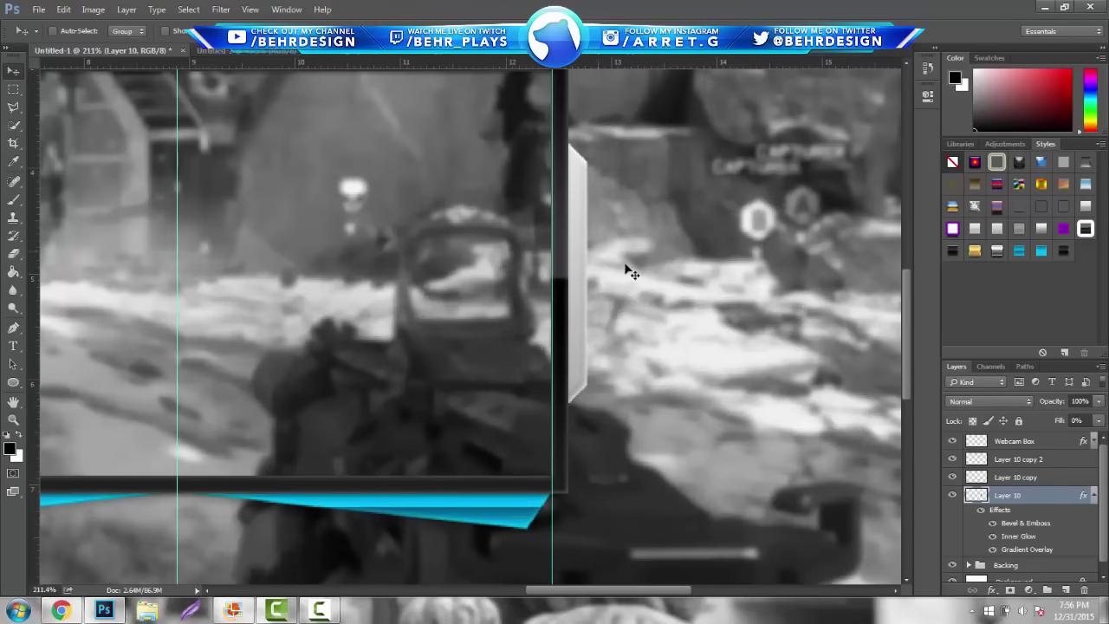
click(13, 419)
drag(537, 312, 555, 340)
key(ctrl+j)
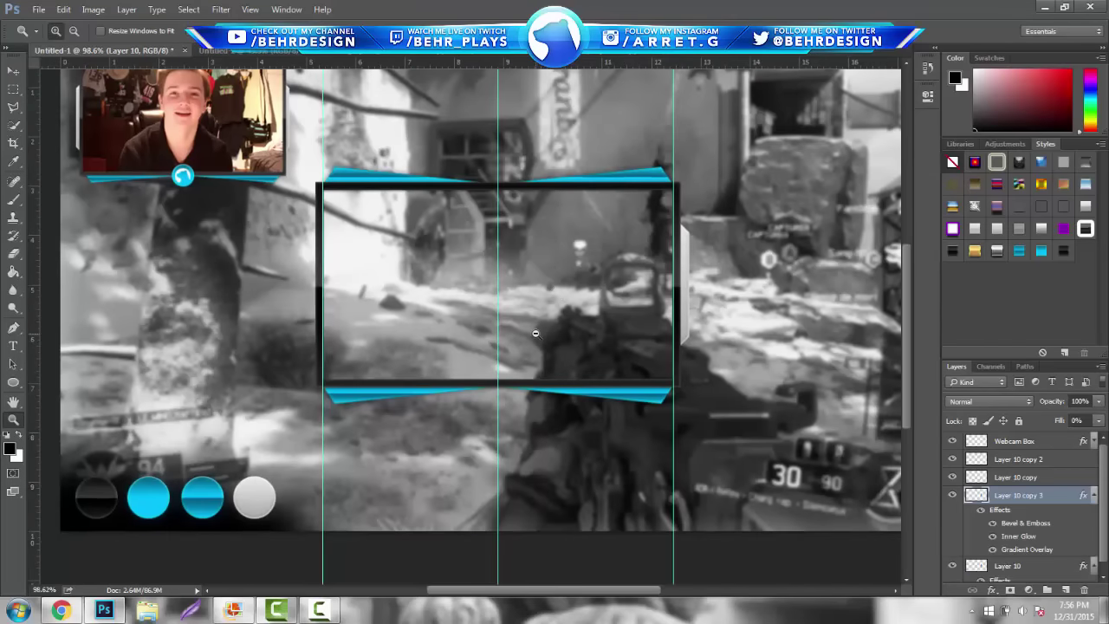
Flip the copy horizontally and move it to the webcam frame's left edge
click(63, 10)
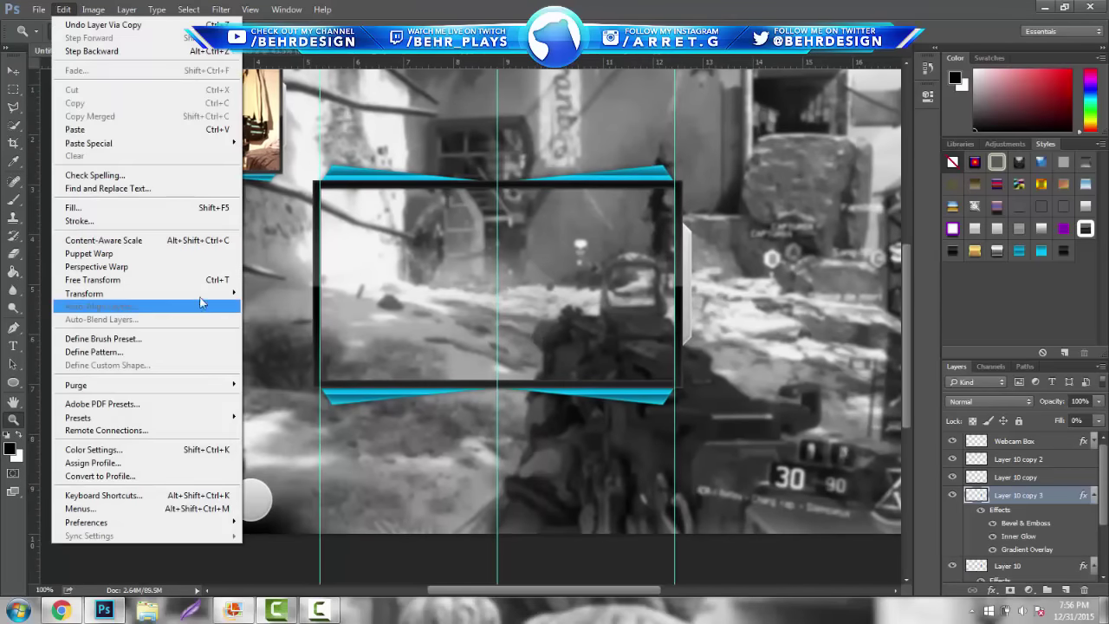
mouse_move(201, 299)
click(278, 442)
key(v)
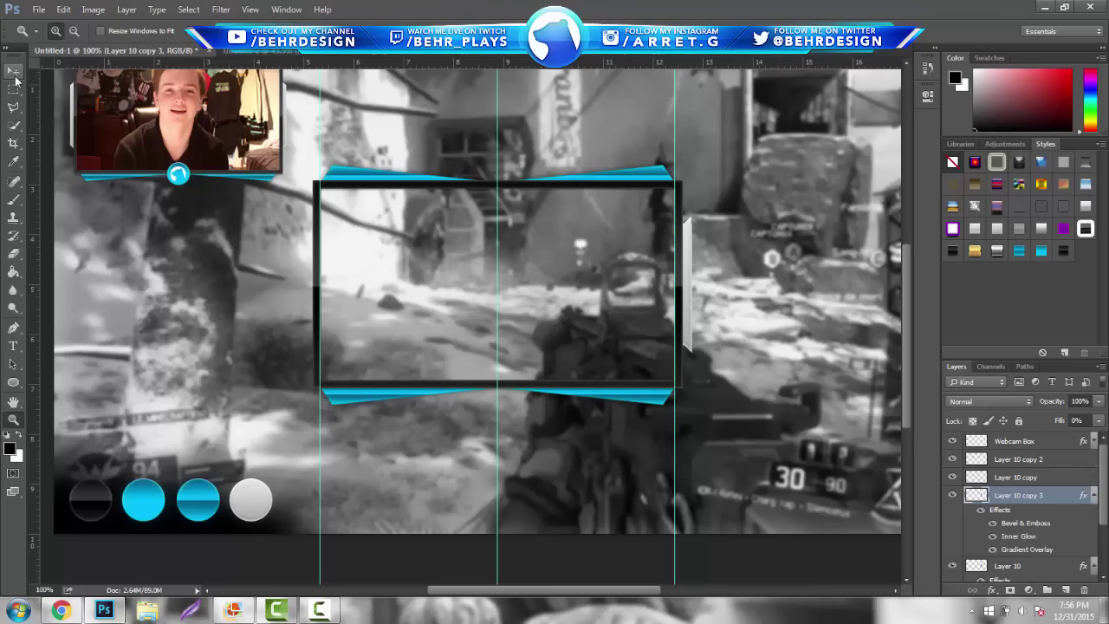
drag(503, 221, 304, 227)
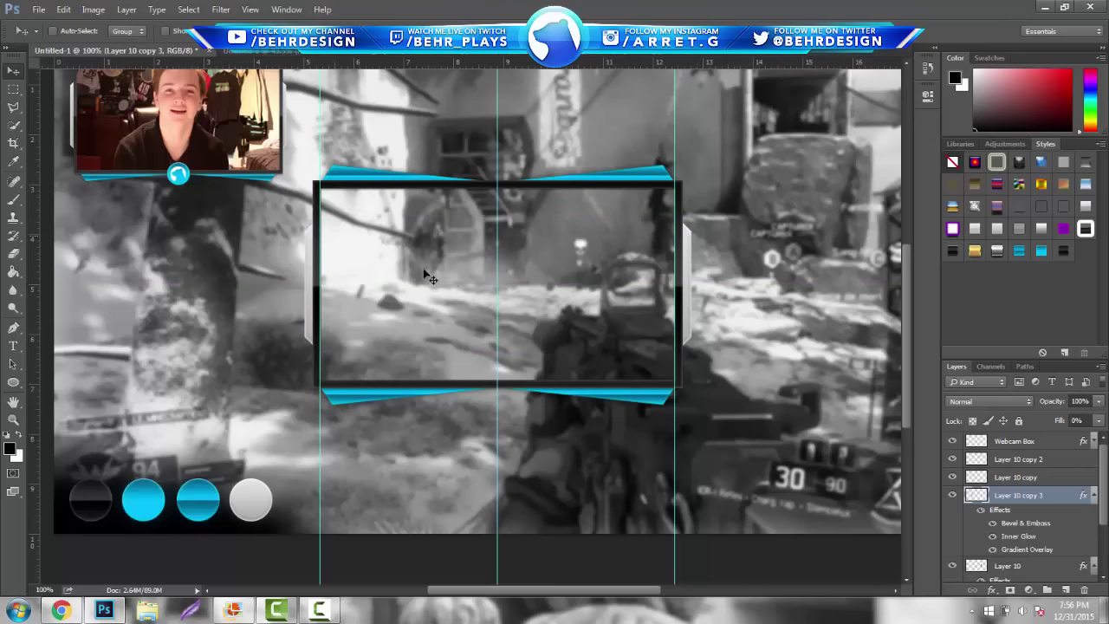
key(ctrl)
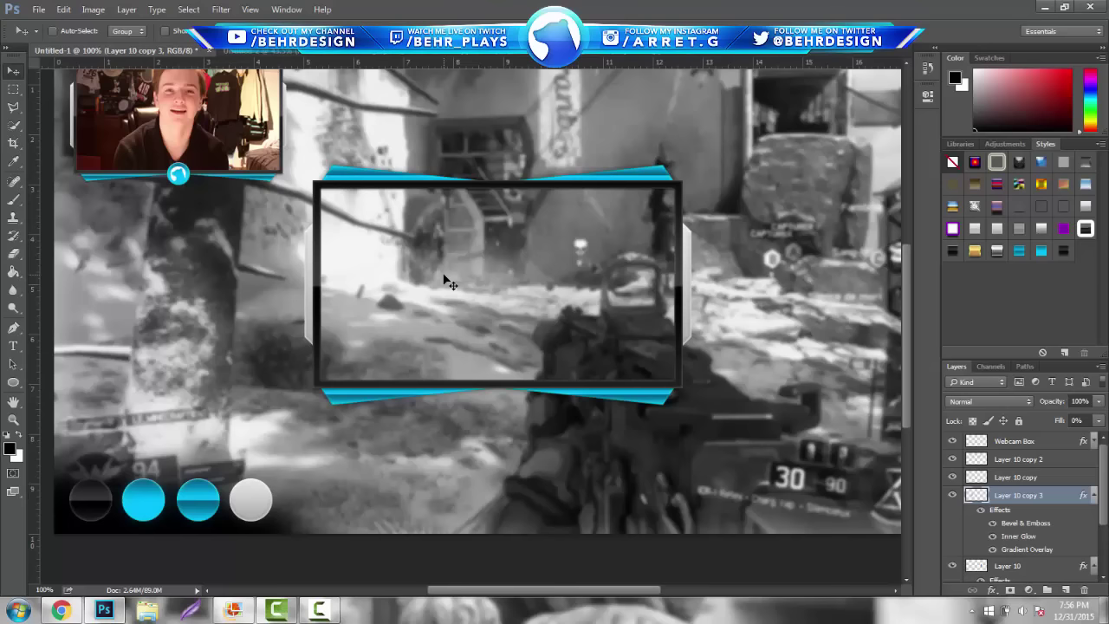
mouse_move(903, 300)
mouse_down()
mouse_move(901, 323)
mouse_move(929, 252)
mouse_move(919, 311)
mouse_up()
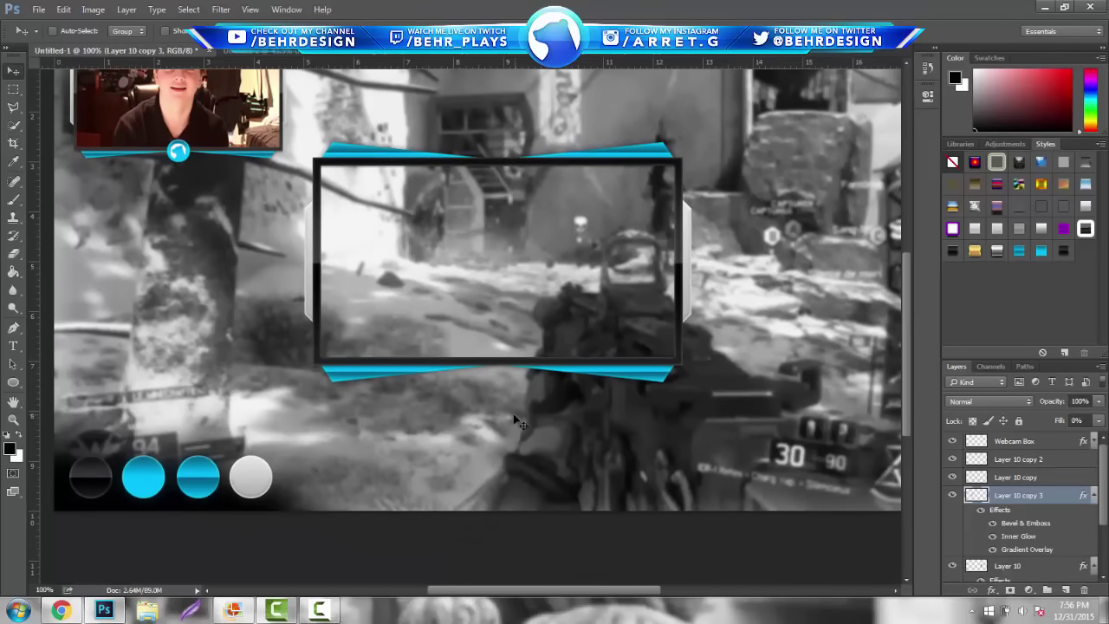
Draw a 70 px black circle above Webcam Box, centred on the frame's bottom bar
click(14, 421)
mouse_move(525, 367)
mouse_down()
mouse_move(547, 364)
mouse_move(537, 358)
mouse_up()
key(u)
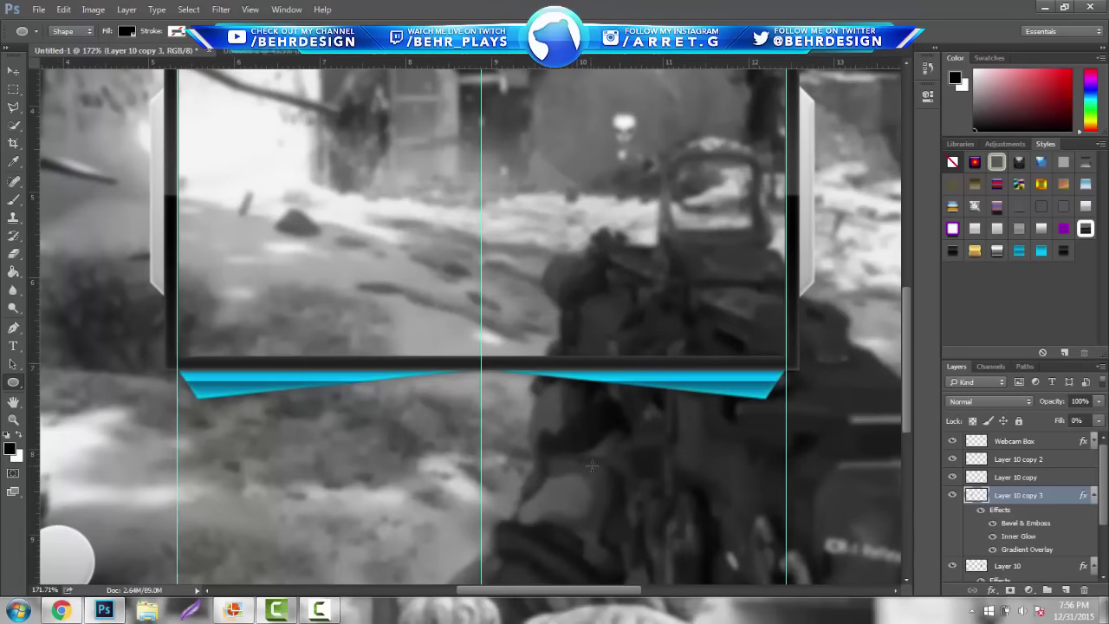
click(1050, 444)
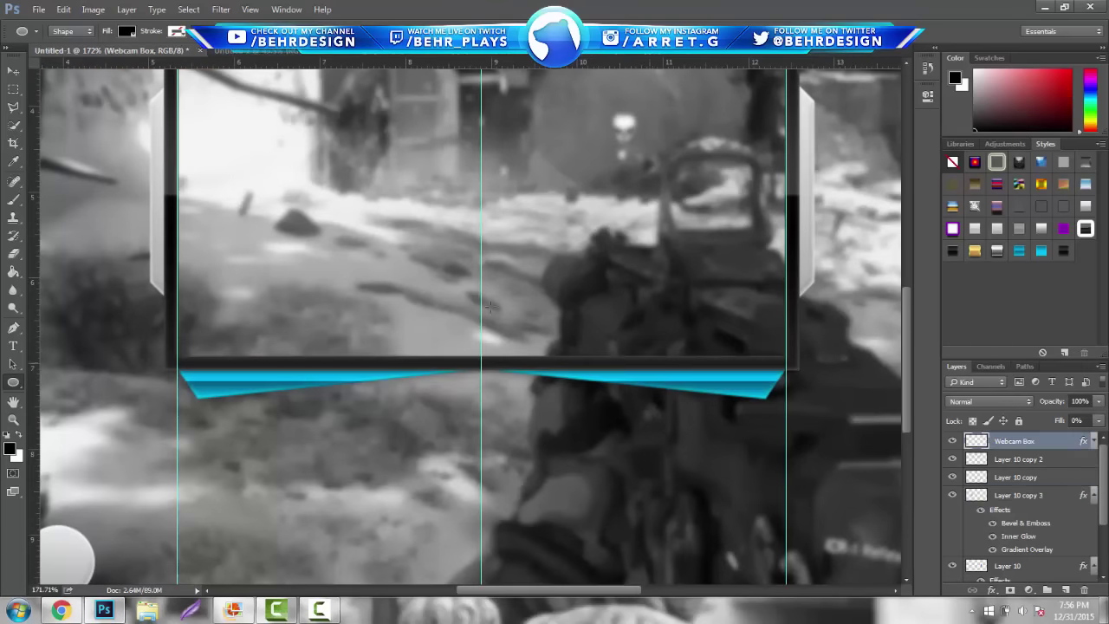
drag(481, 373, 557, 416)
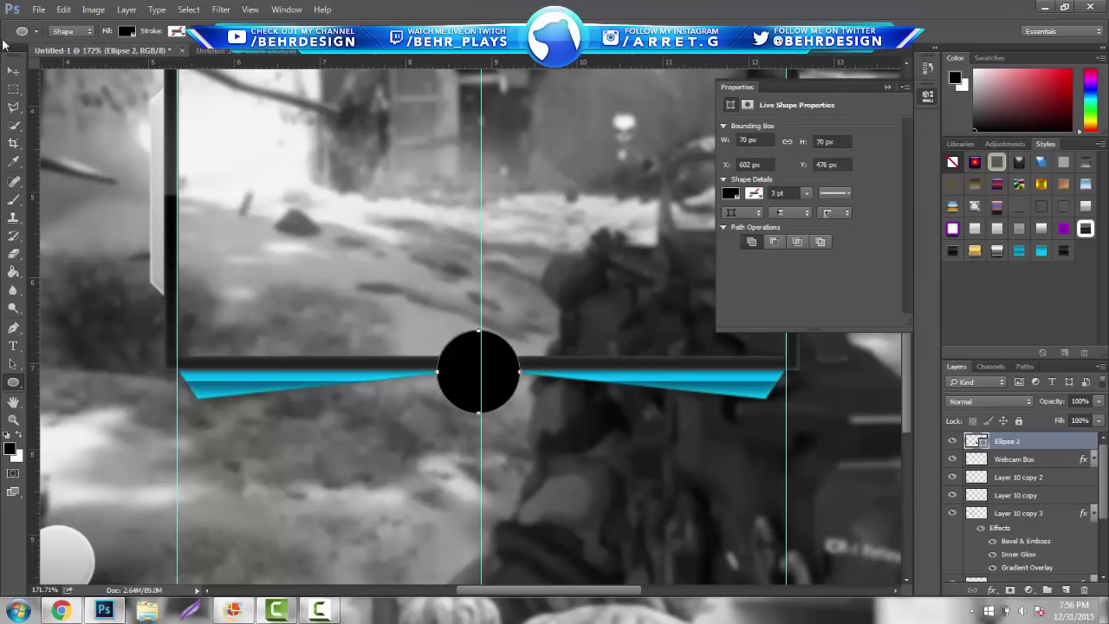
key(v)
drag(452, 248, 459, 238)
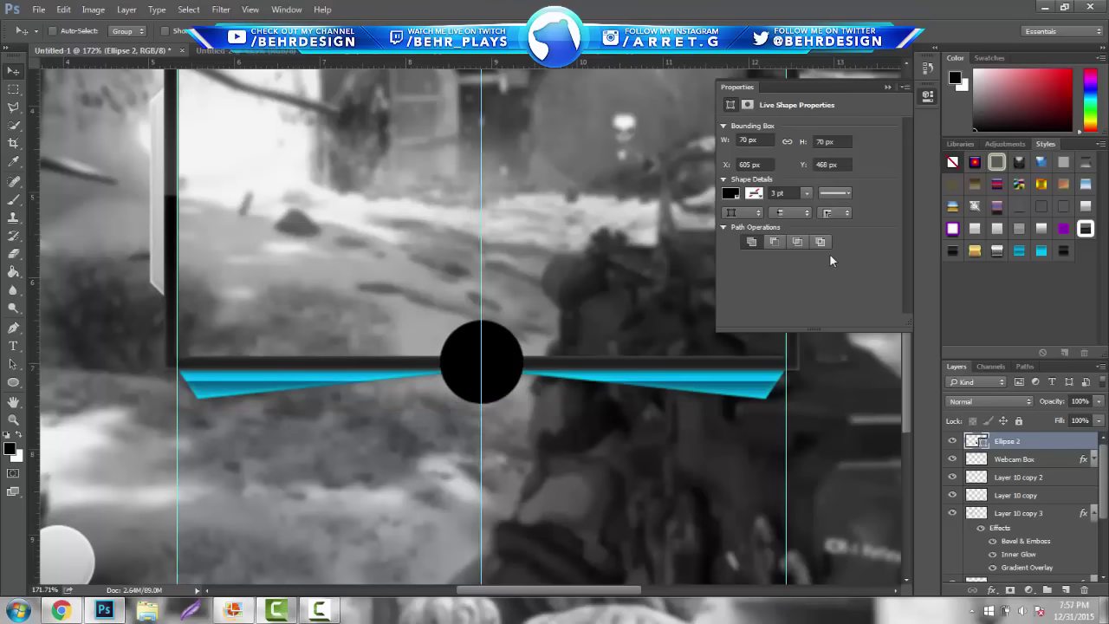
Apply the glossy cyan style to the circle and drag the bear logo into Untitled-1
click(1041, 252)
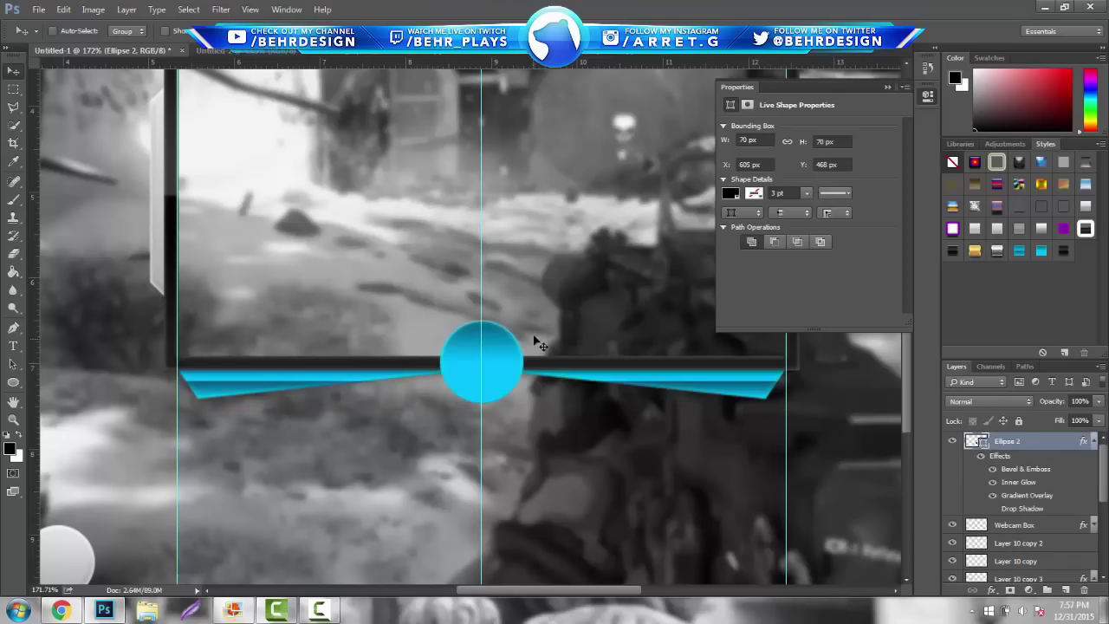
drag(530, 332, 530, 338)
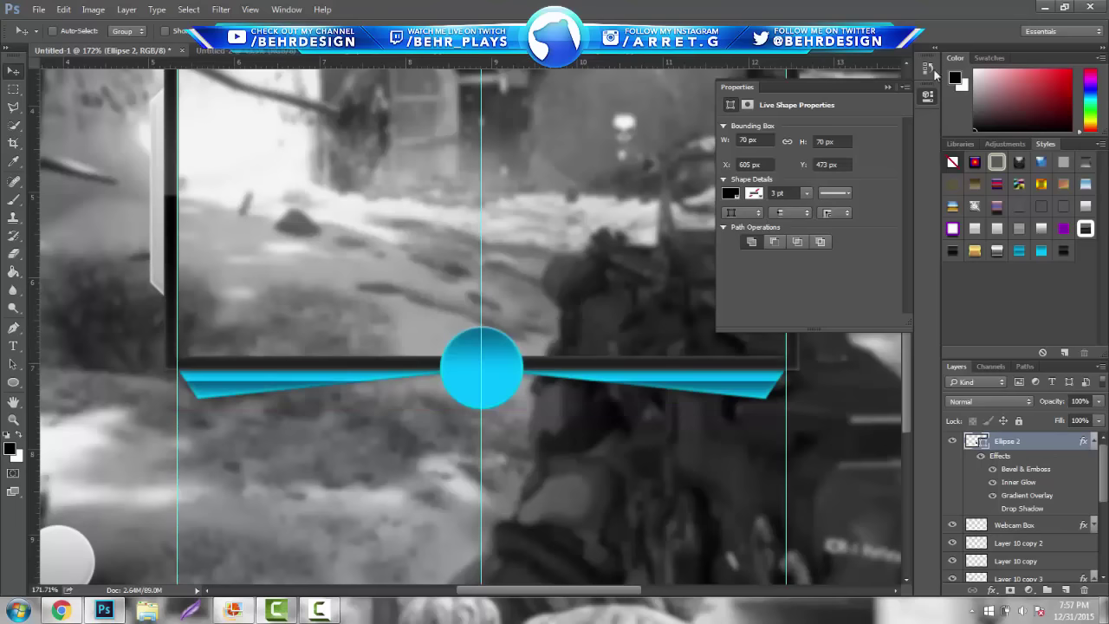
click(887, 87)
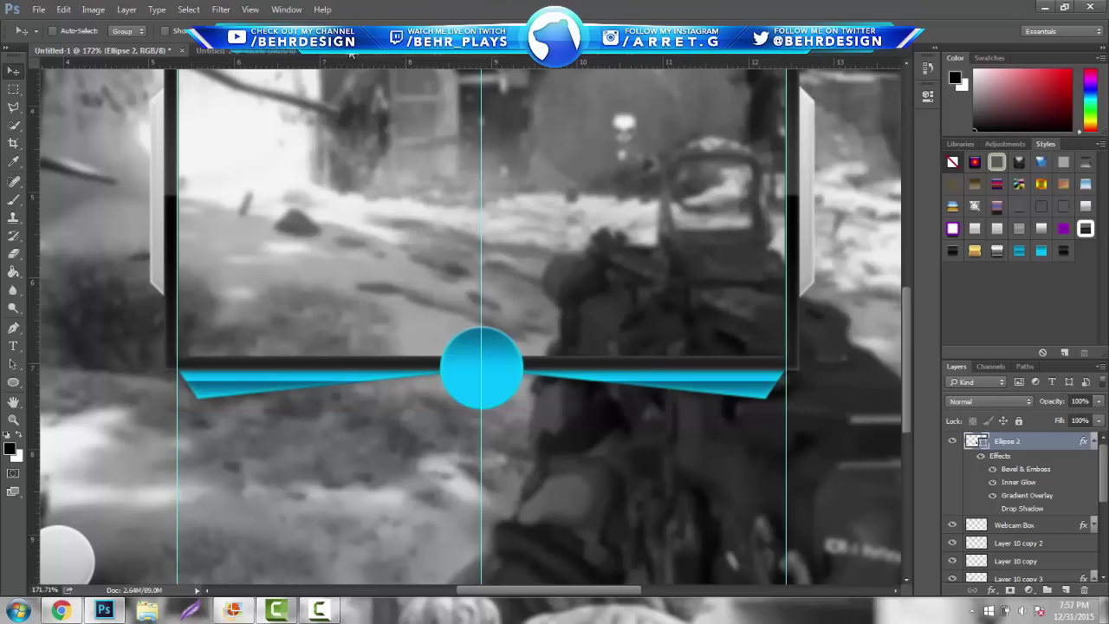
key(ctrl+Tab)
drag(338, 160, 507, 294)
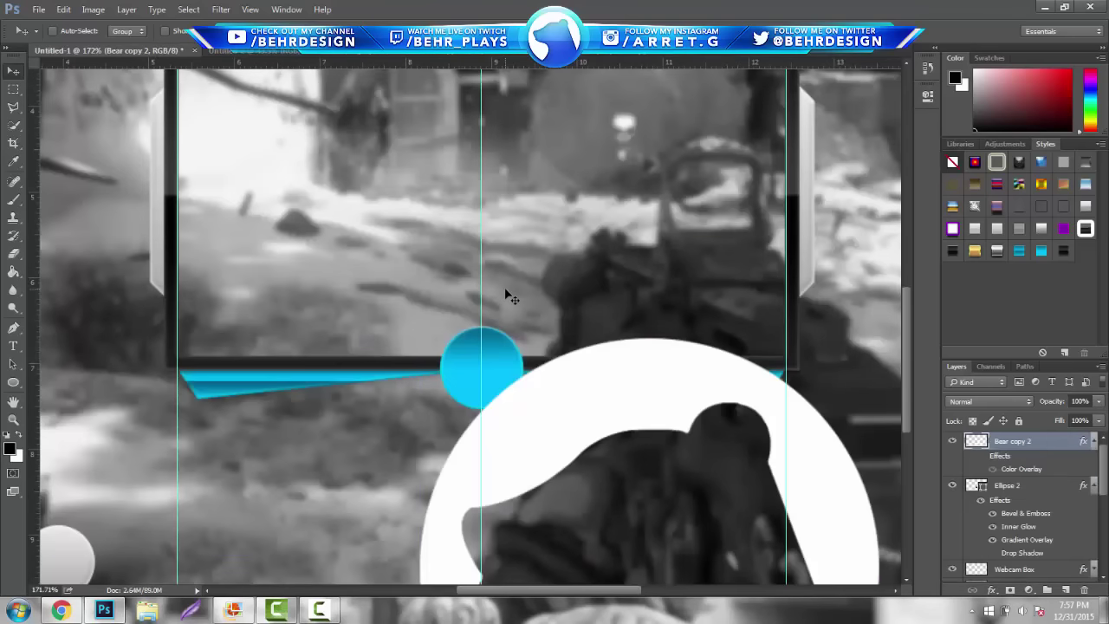
Scale the white bear logo down onto the cyan circle and hide the guides
key(ctrl+t)
drag(412, 344, 449, 244)
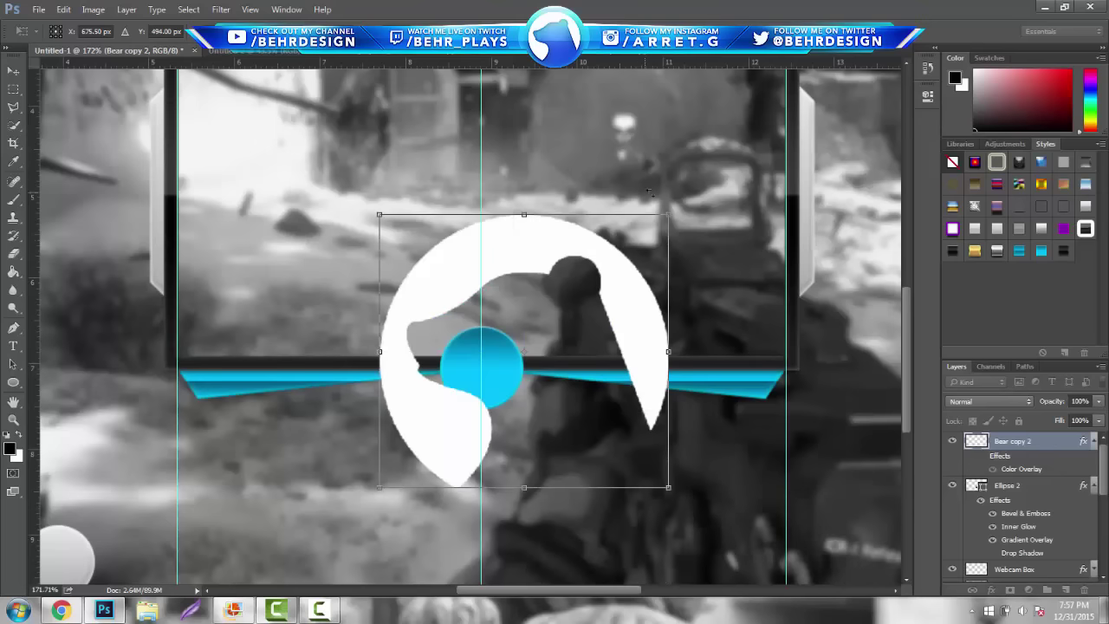
drag(664, 218, 498, 390)
key(ctrl+h)
click(13, 419)
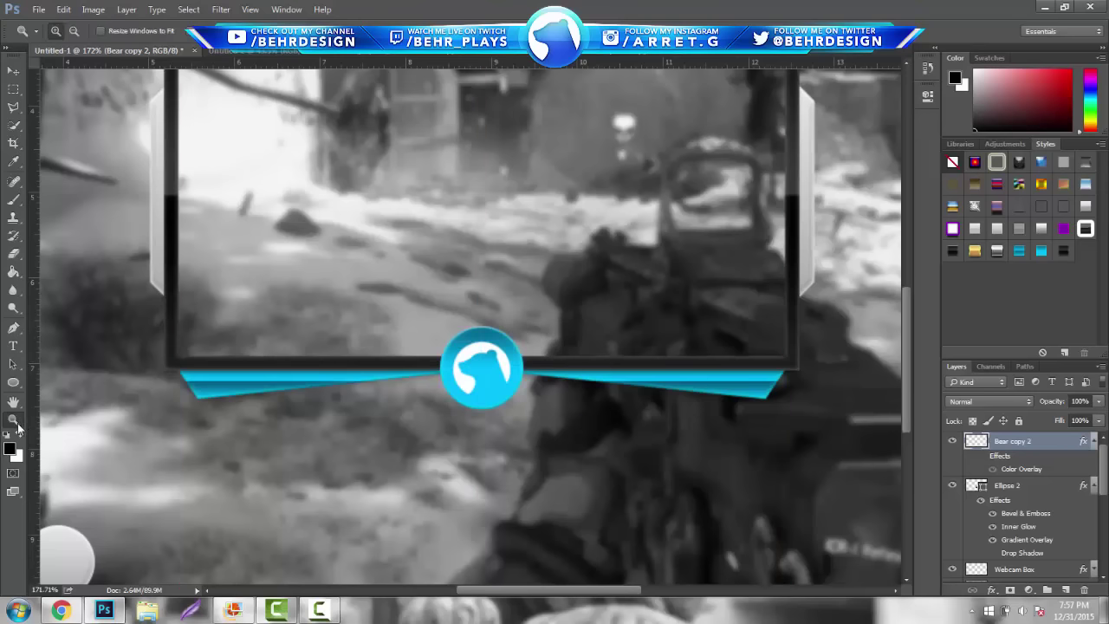
Shrink the circle and bear badge slightly together
alt+click(466, 372)
drag(486, 414, 580, 399)
shift+click(996, 484)
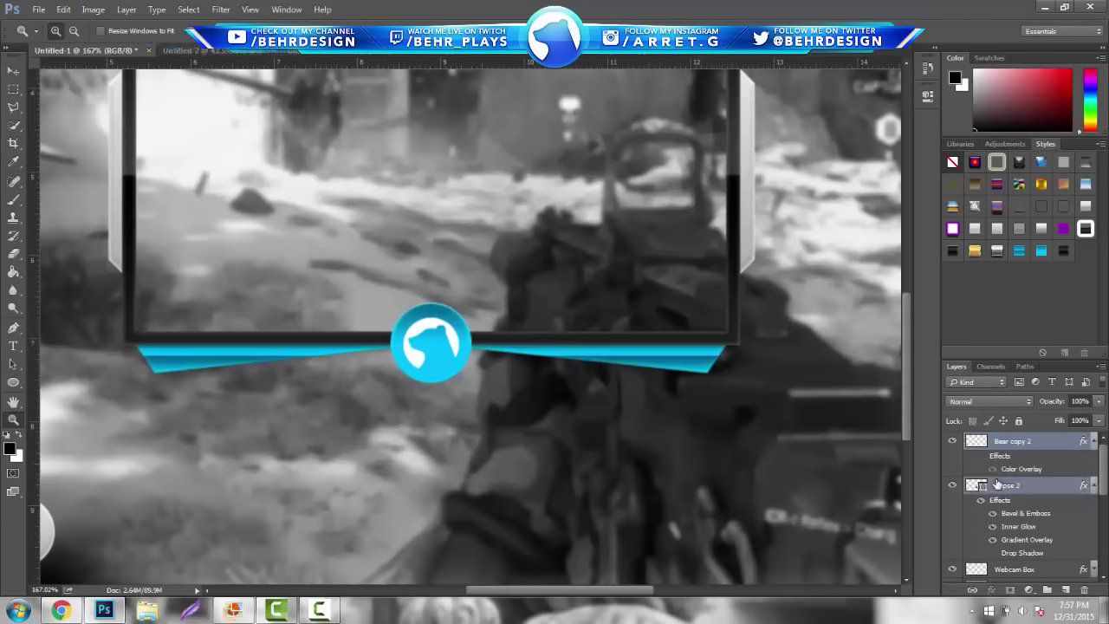
key(ctrl+t)
drag(466, 309, 444, 336)
key(Return)
key(z)
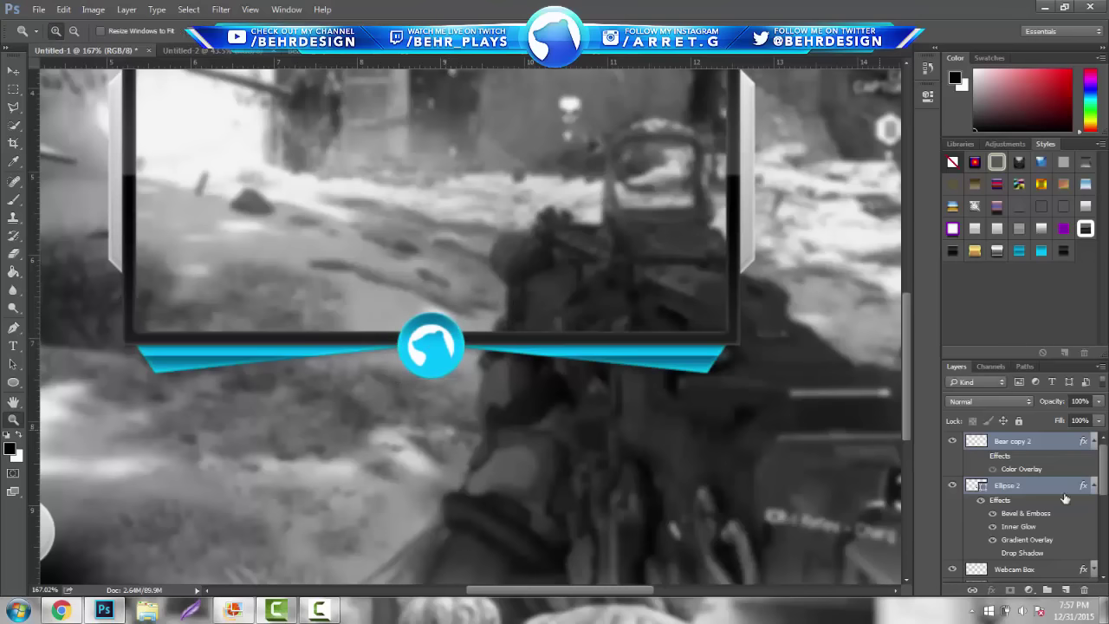
Nudge the bear logo upward and clear its style, leaving it plain white
click(1034, 443)
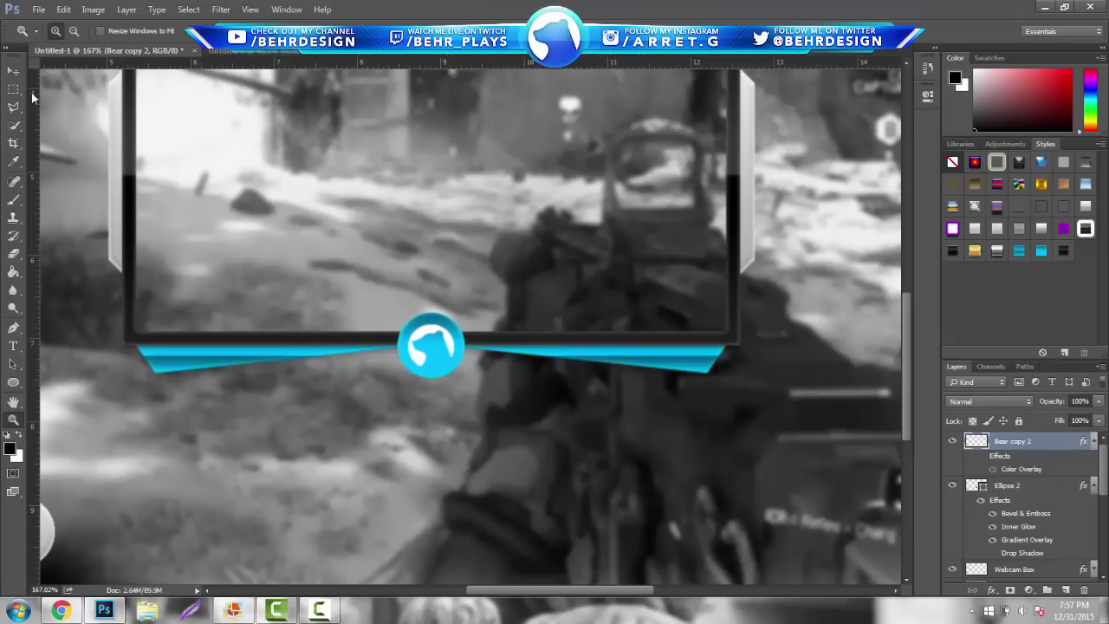
drag(439, 353, 493, 349)
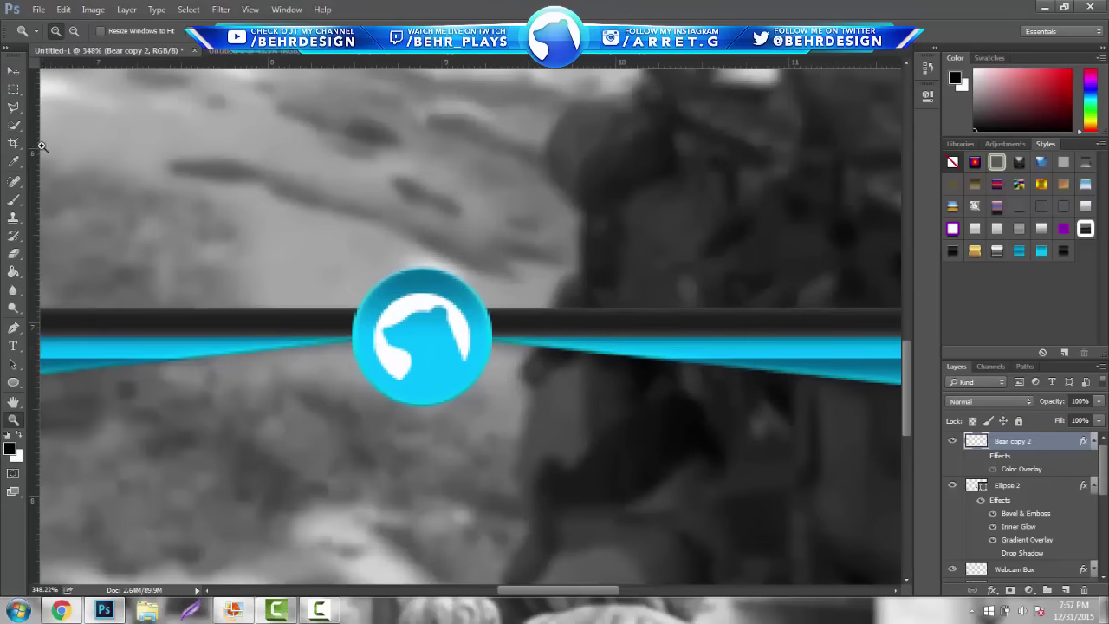
click(13, 70)
drag(443, 279, 442, 273)
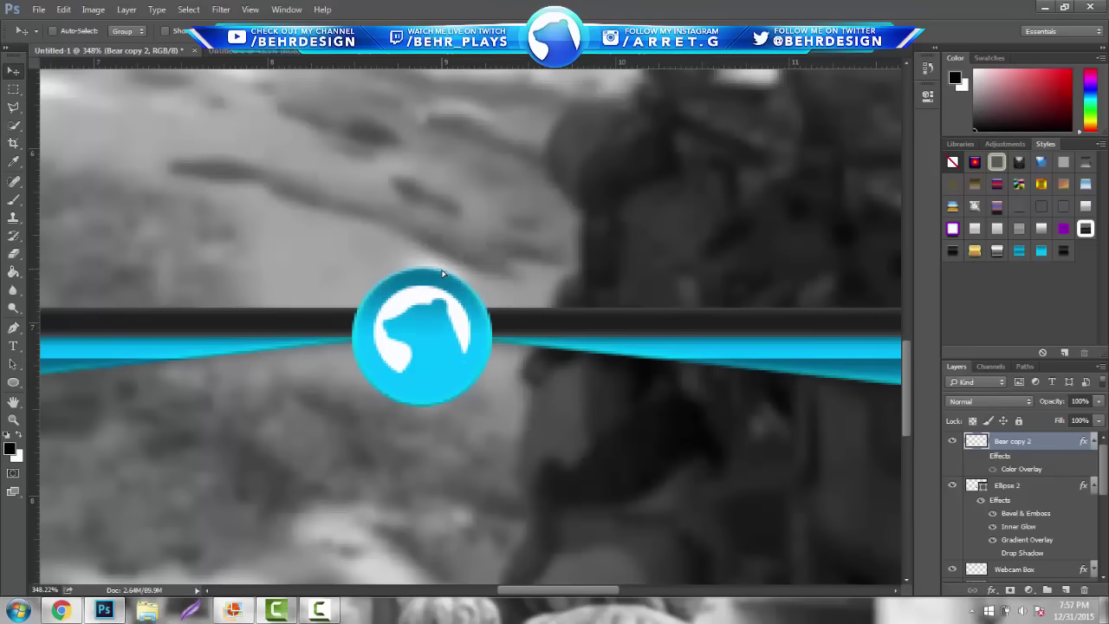
click(996, 222)
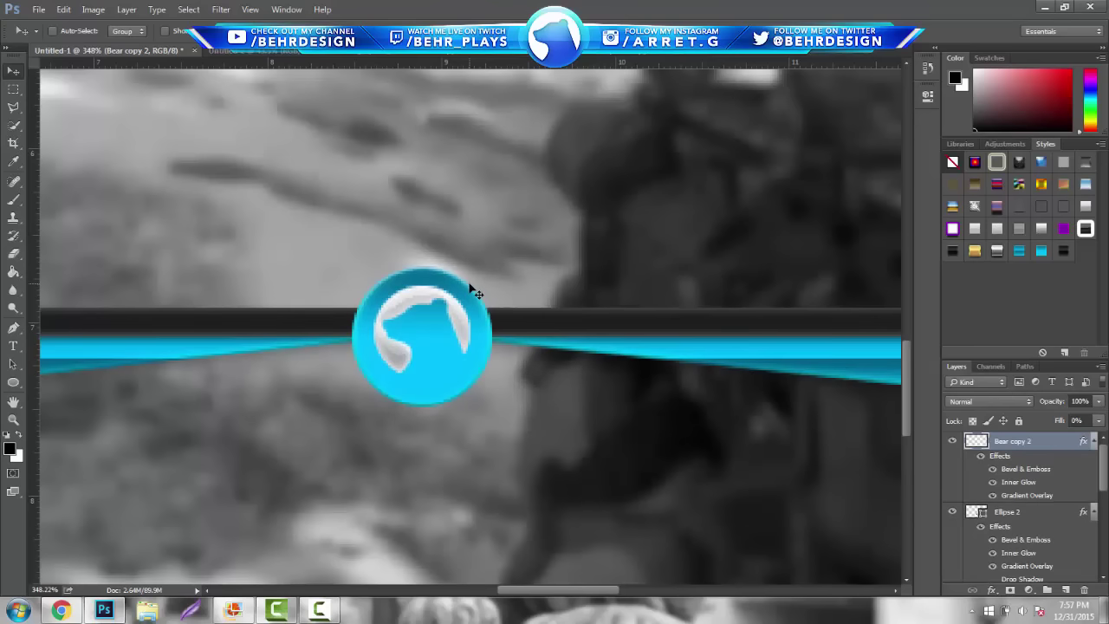
click(953, 164)
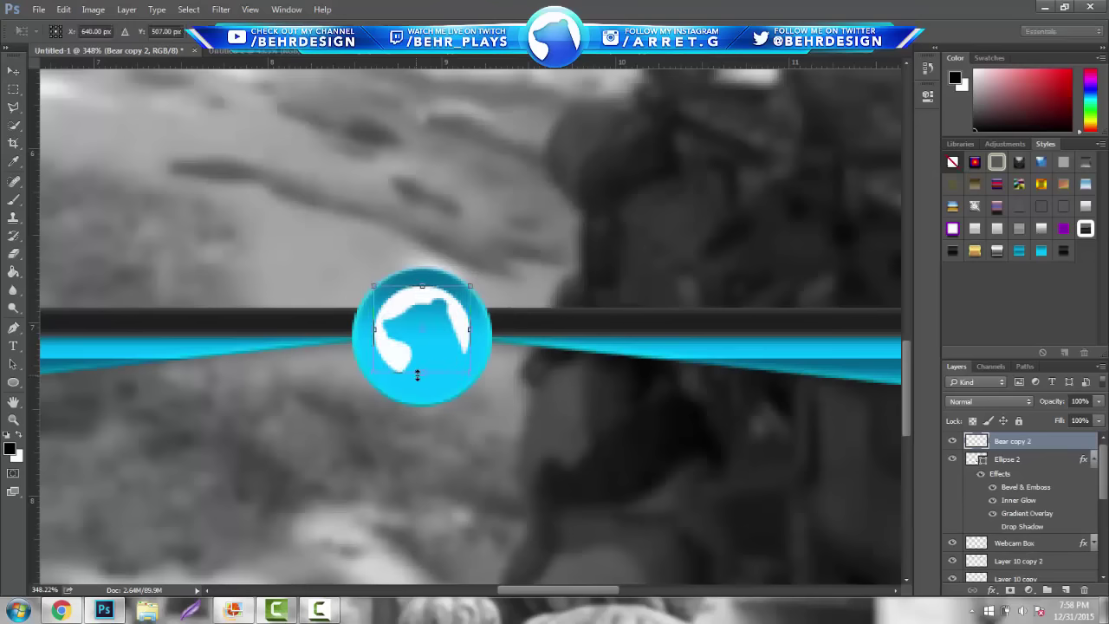
Stretch the bear logo's height slightly and commit the transform
drag(417, 375, 421, 377)
key(Return)
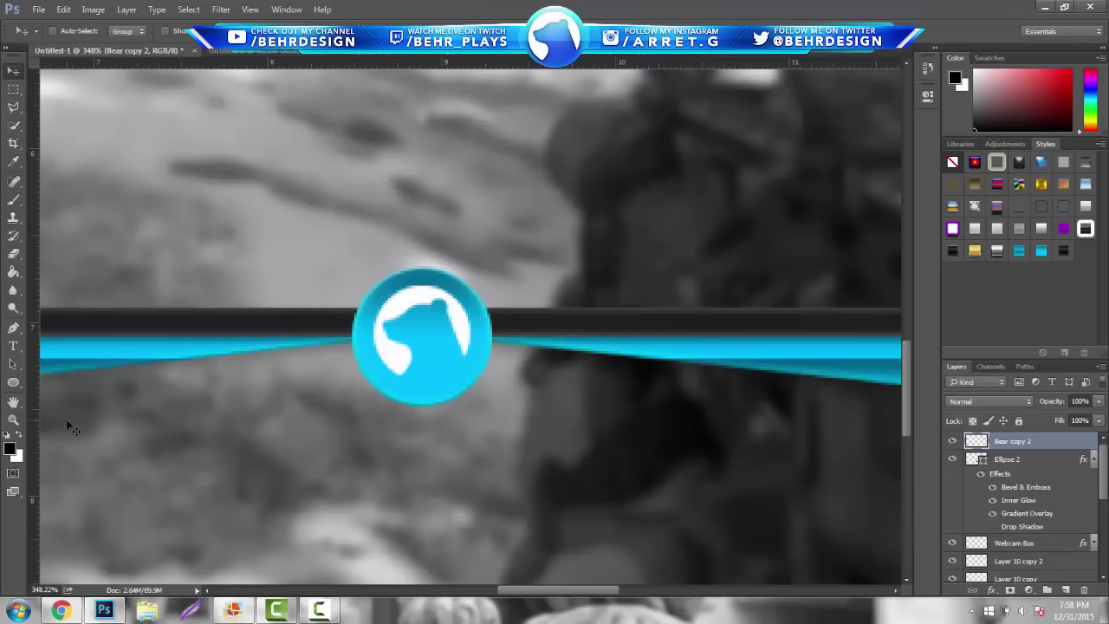
click(13, 420)
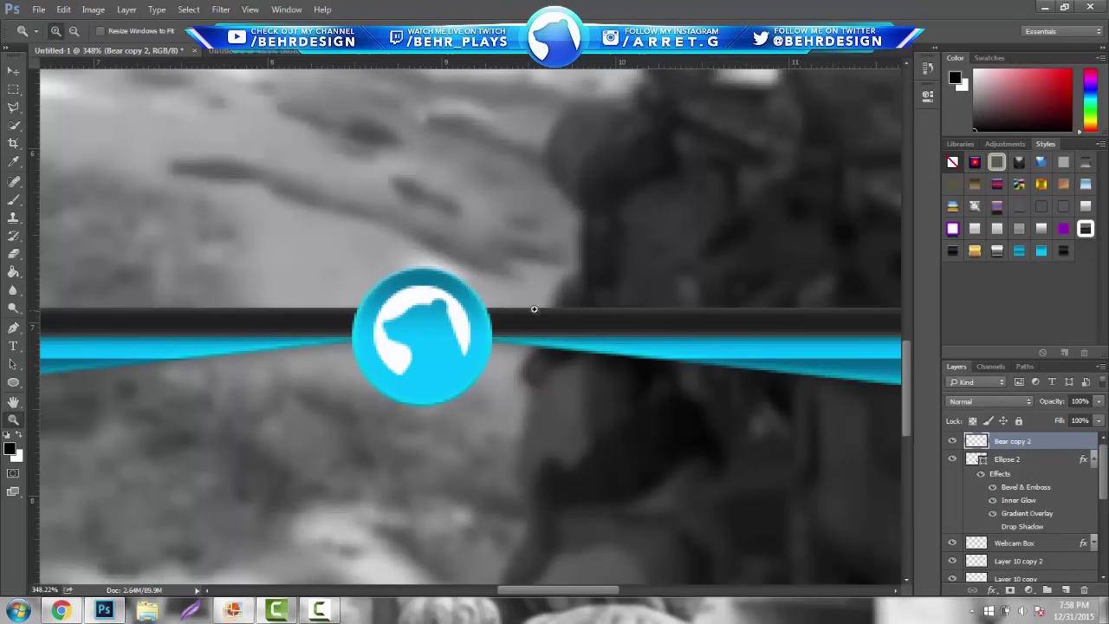
scroll(475, 357, down, 10)
scroll(537, 363, up, 3)
scroll(563, 362, up, 2)
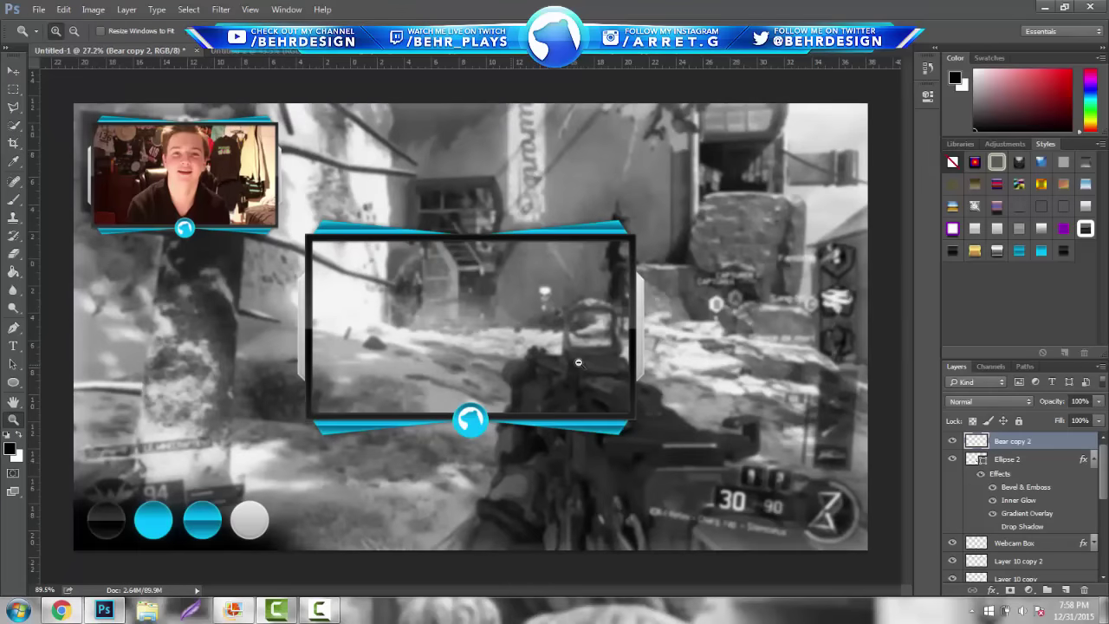
Merge the layers from Bear copy 2 down to Layer 10 into one layer
scroll(547, 376, up, 2)
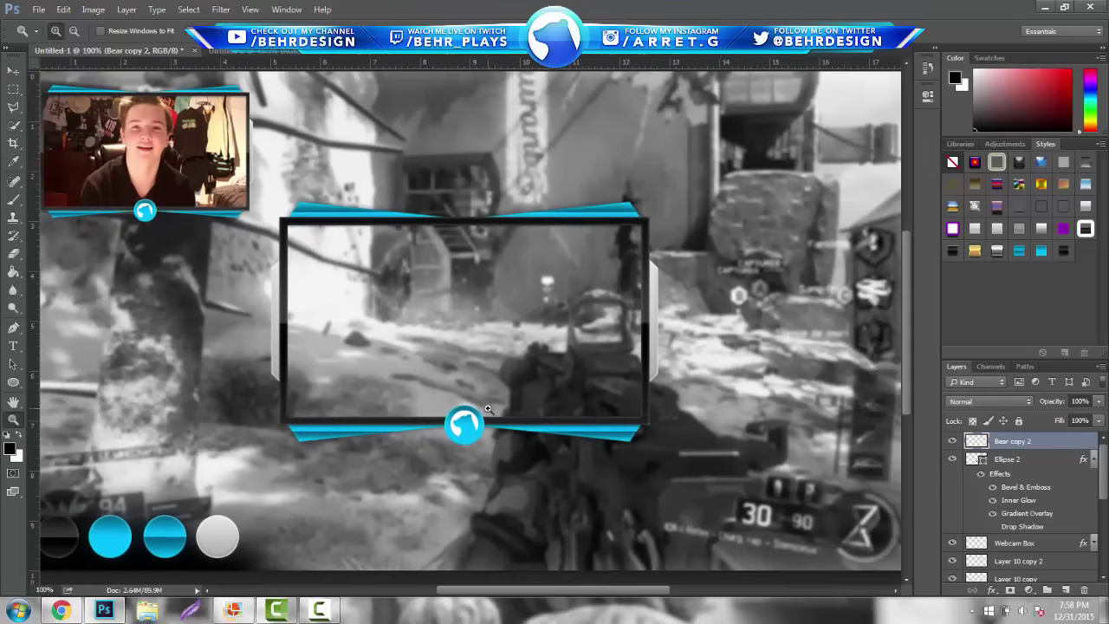
scroll(482, 407, up, 3)
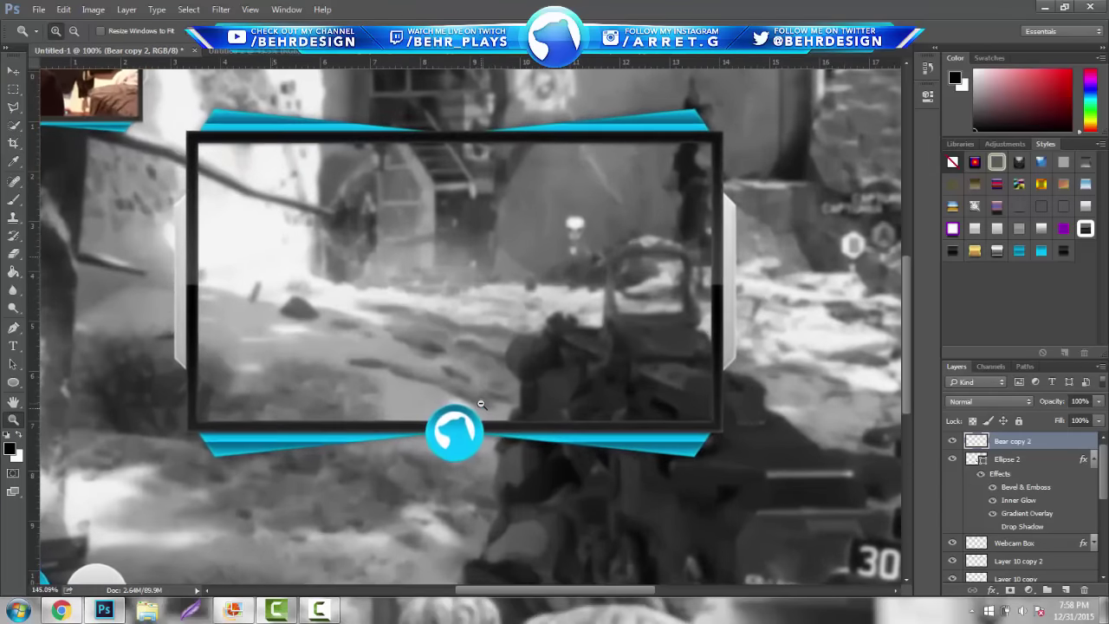
scroll(480, 390, down, 4)
scroll(480, 388, up, 3)
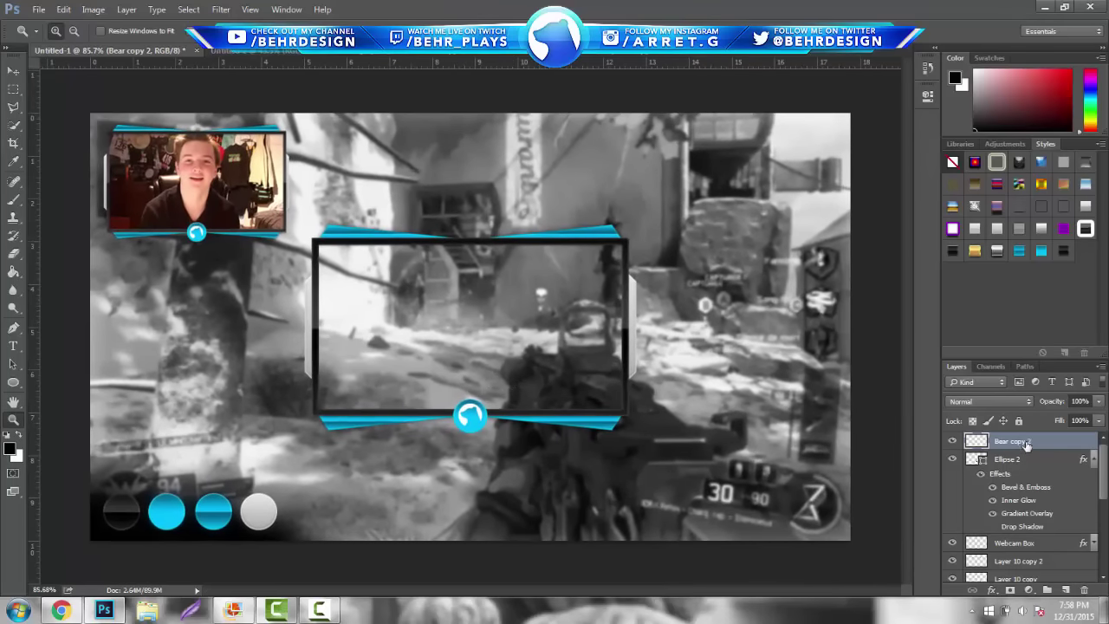
drag(1101, 475, 1102, 555)
shift+click(1032, 491)
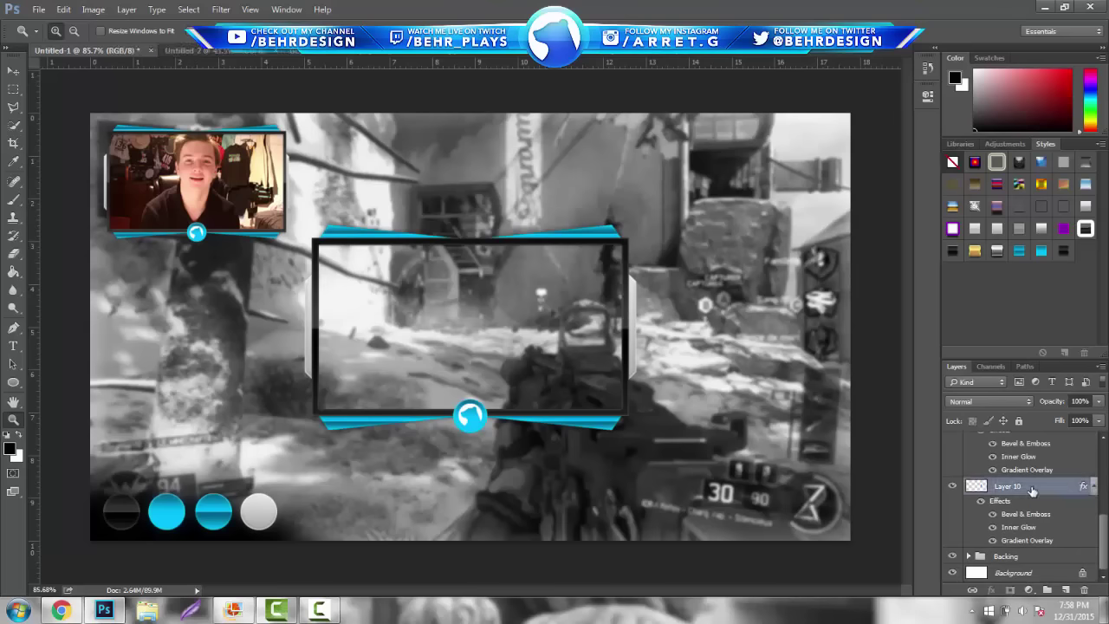
right_click(1032, 491)
click(973, 431)
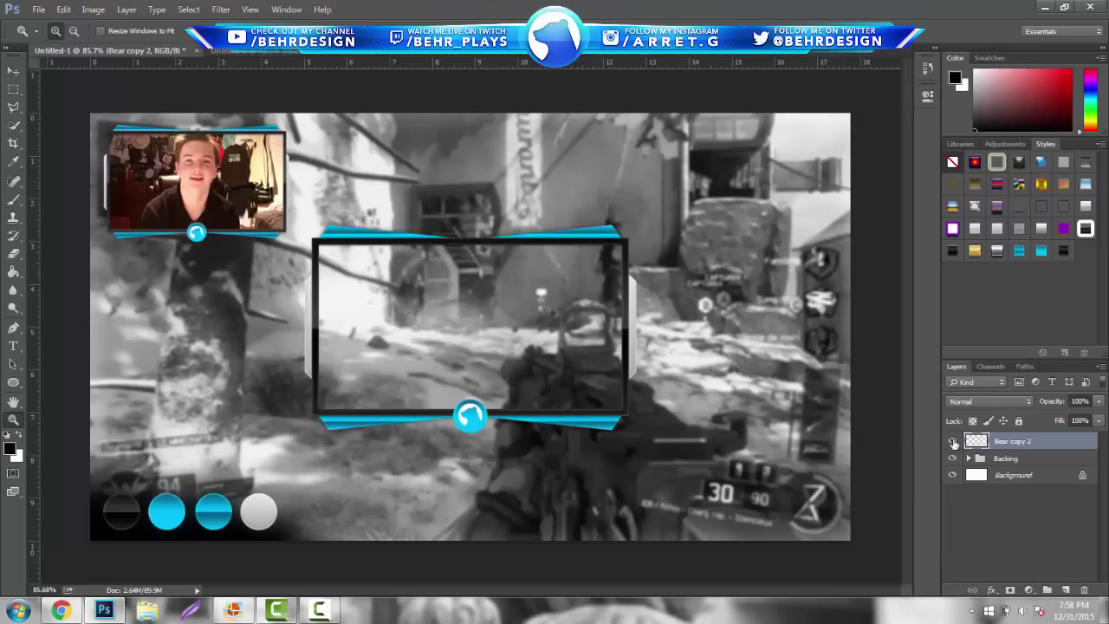
click(953, 441)
click(952, 441)
click(953, 441)
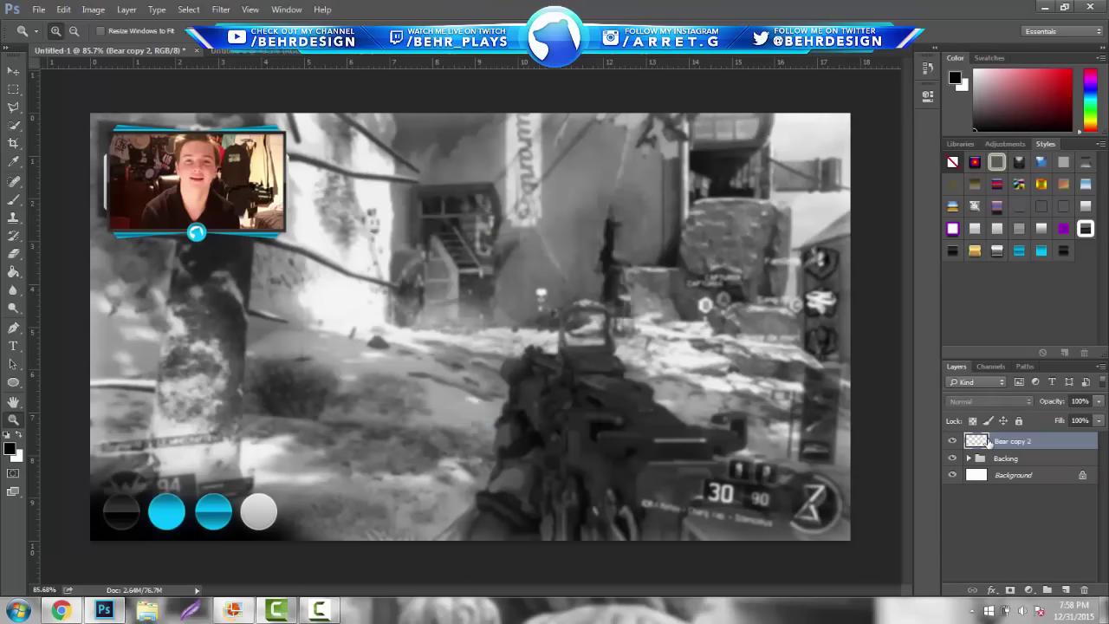
click(953, 441)
Rename the merged layer to Webcam
double_click(1014, 441)
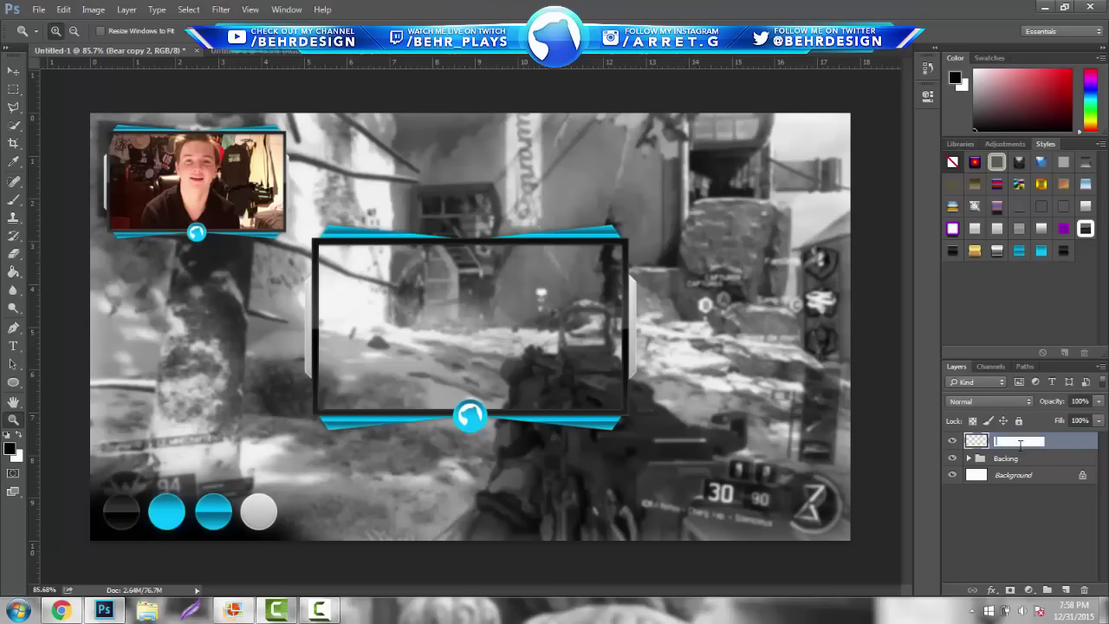
text(Wec)
key(Return)
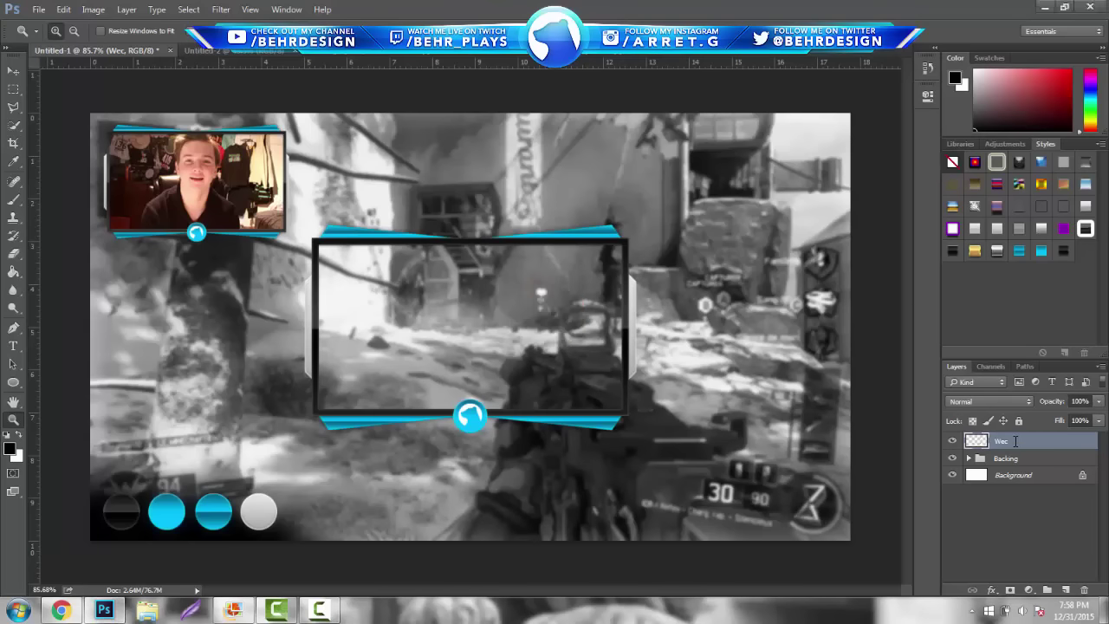
double_click(1015, 446)
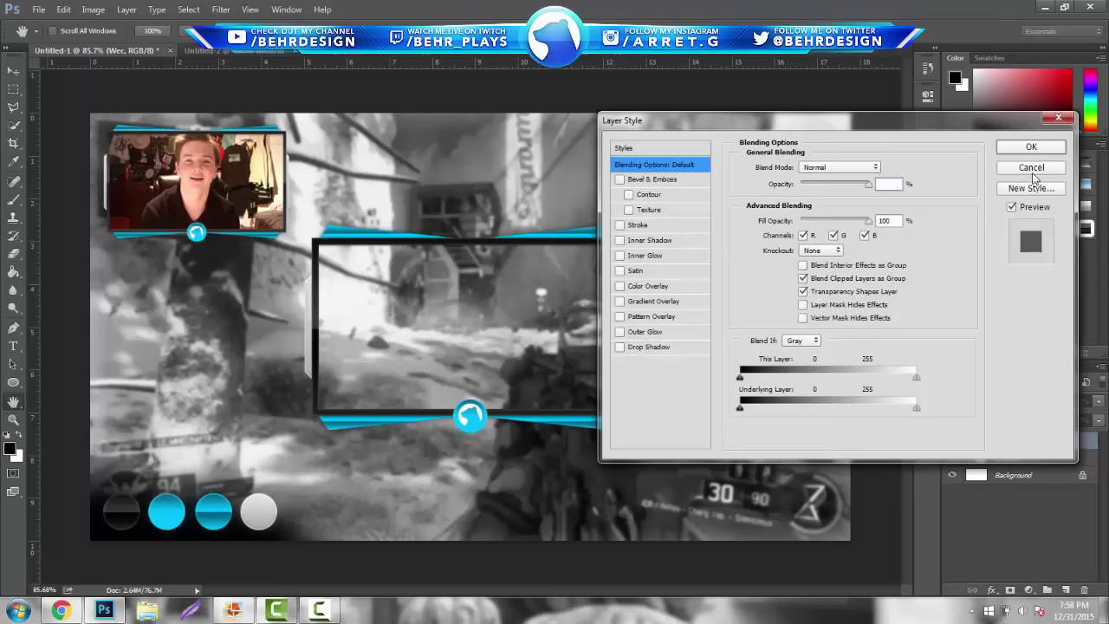
key(Escape)
double_click(1000, 441)
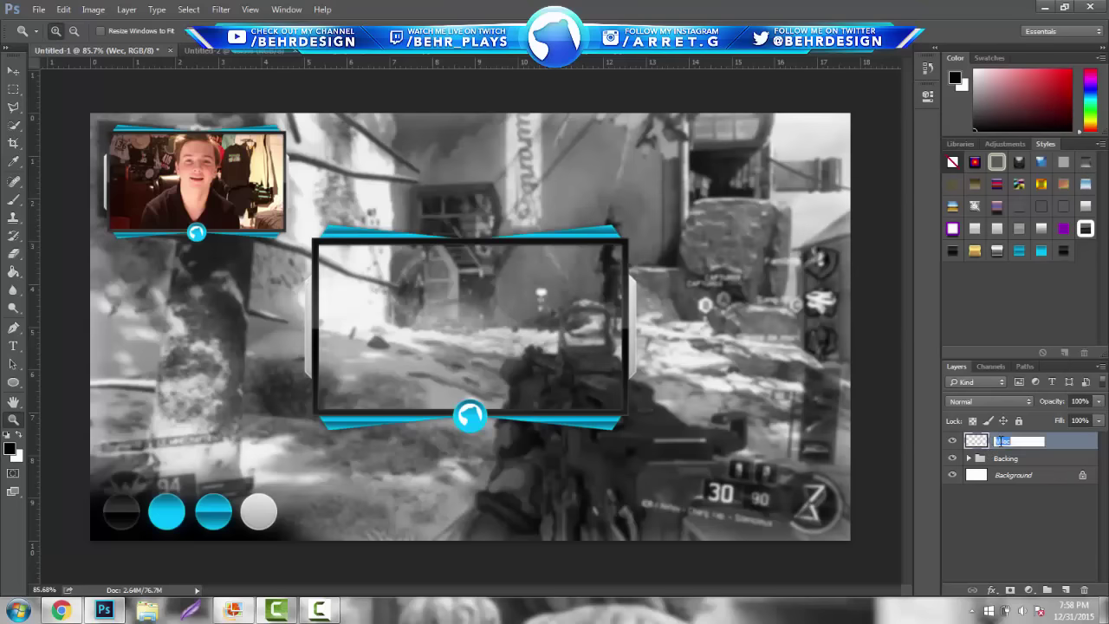
text(Webcam)
key(Return)
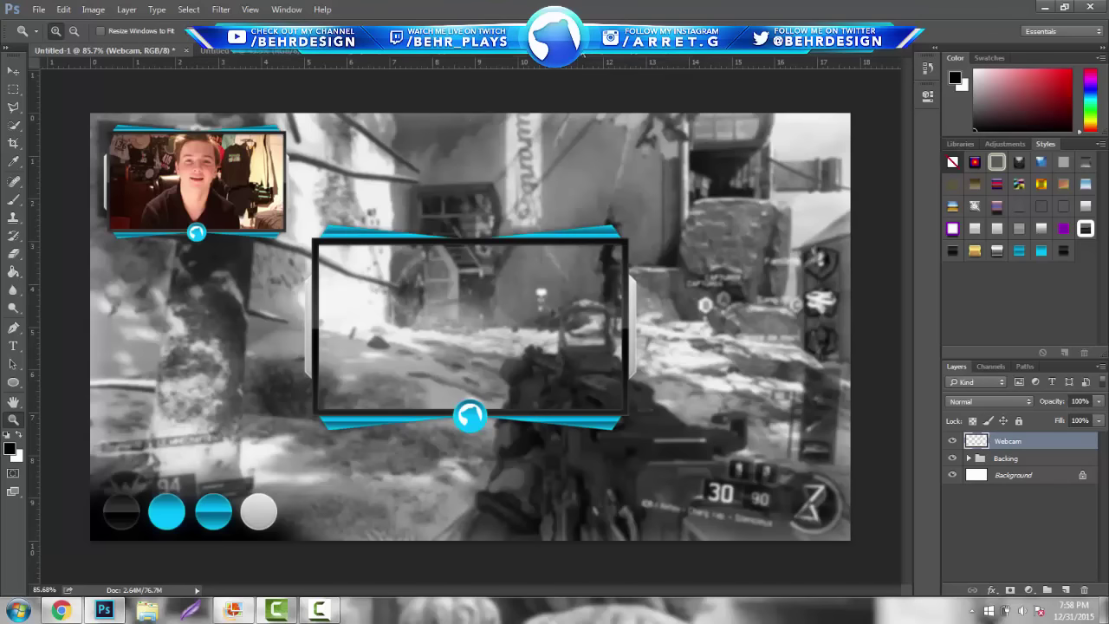
key(ctrl+Tab)
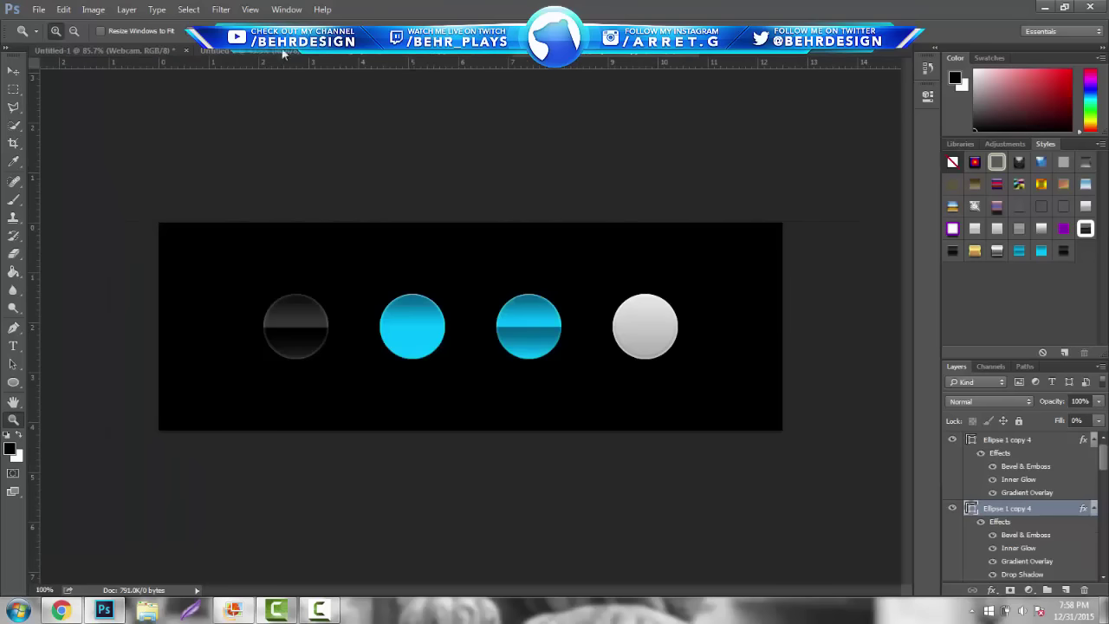
Move the Webcam frame toward the canvas's top-right in the overlay document
click(105, 50)
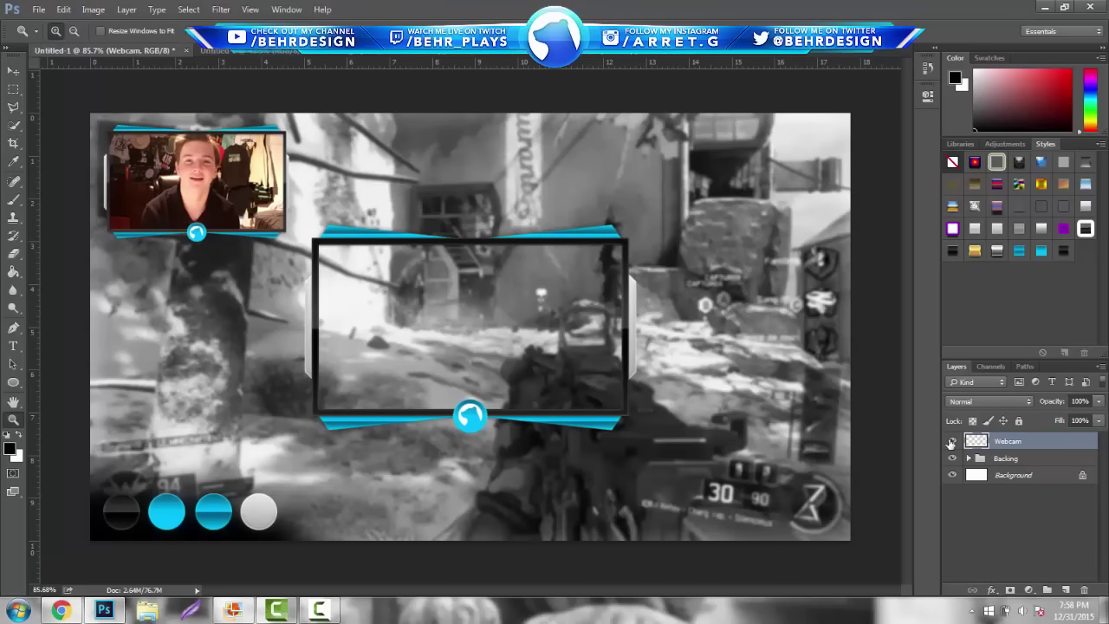
click(951, 442)
click(951, 441)
click(13, 71)
drag(496, 334, 706, 221)
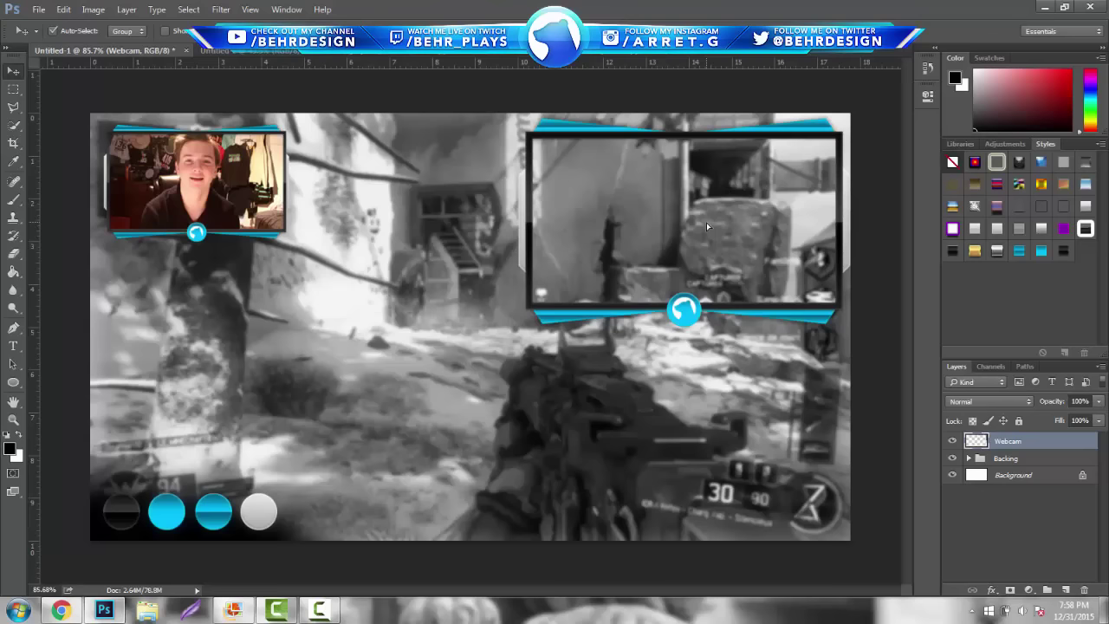
key(ctrl+t)
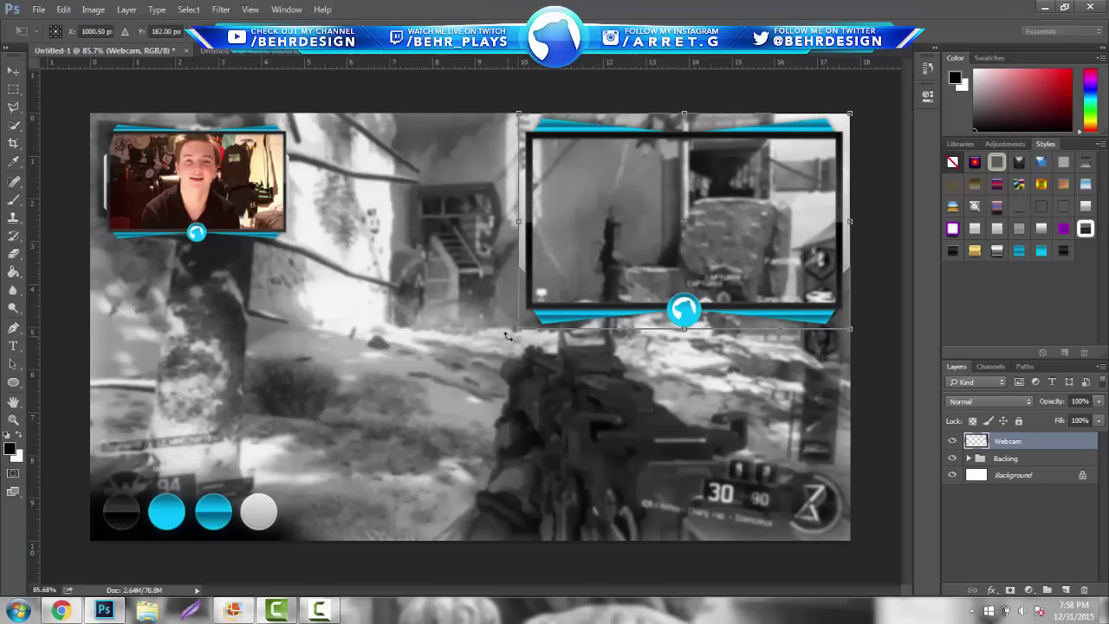
key(Return)
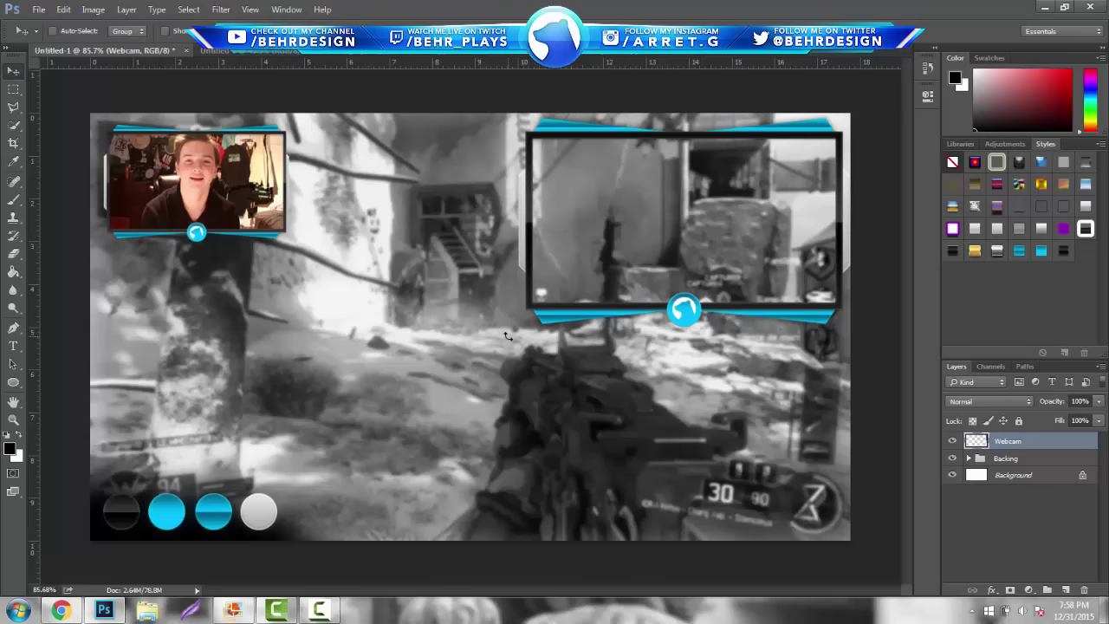
Duplicate the Webcam layer and scale the copy down to a smaller frame
key(ctrl+j)
click(952, 458)
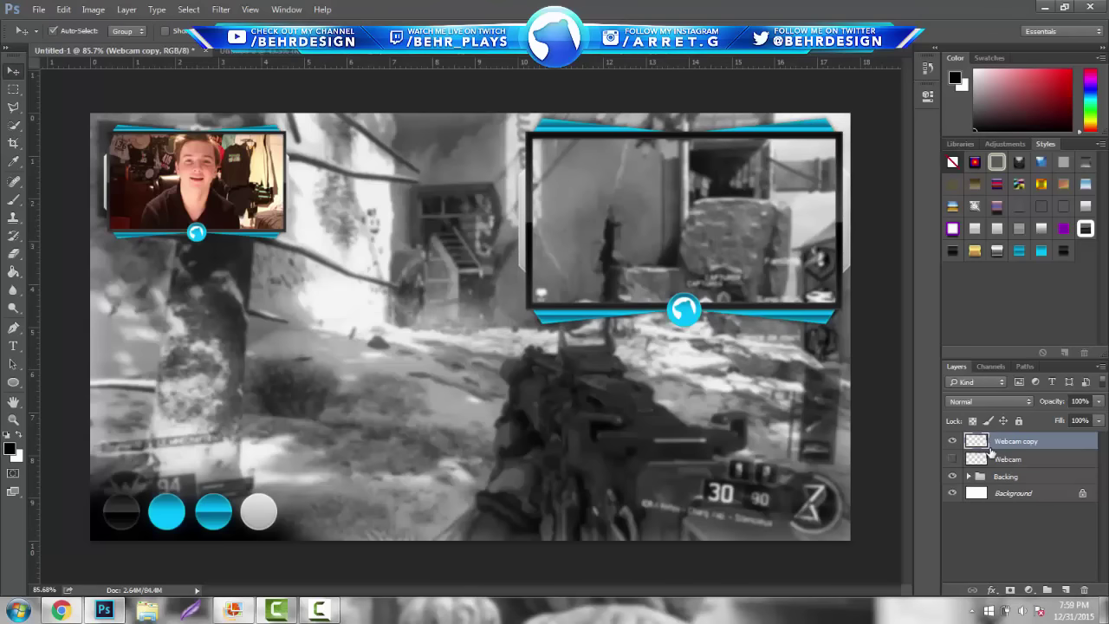
key(ctrl+t)
drag(514, 331, 672, 253)
key(Return)
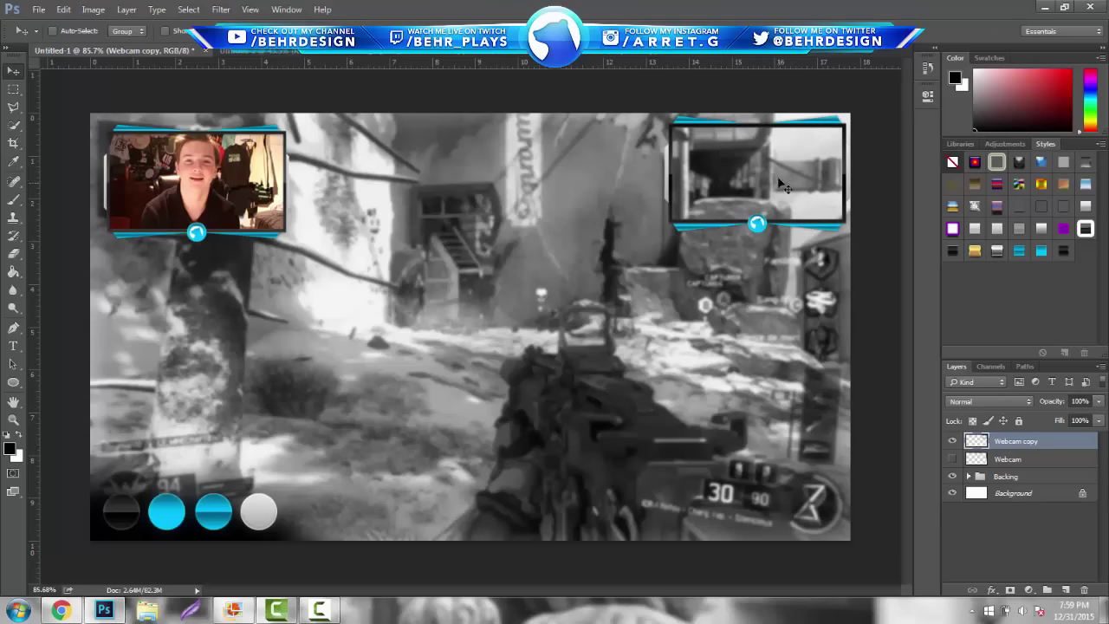
drag(814, 161, 511, 327)
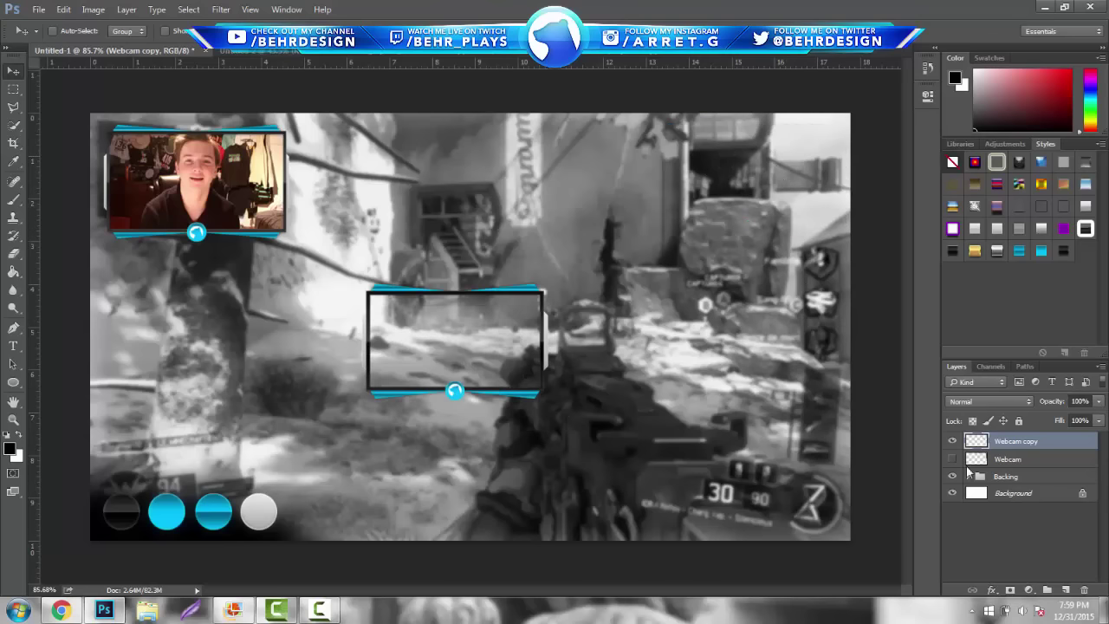
Move both webcam frames to the canvas centre and hide Webcam copy
click(952, 460)
drag(561, 357, 757, 221)
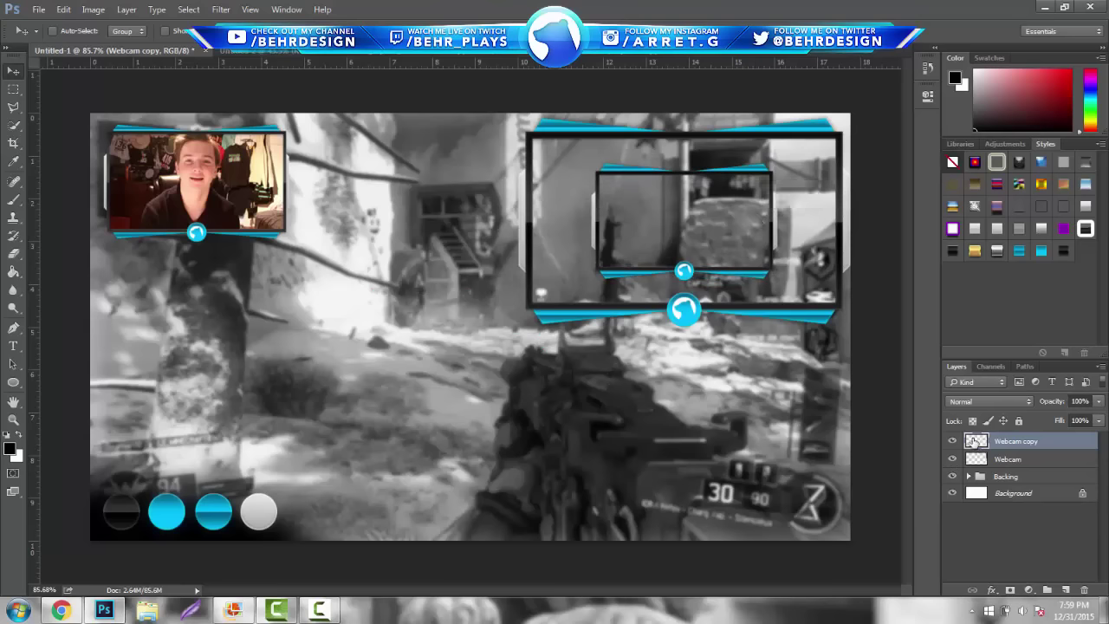
shift+click(1007, 459)
drag(707, 285, 498, 308)
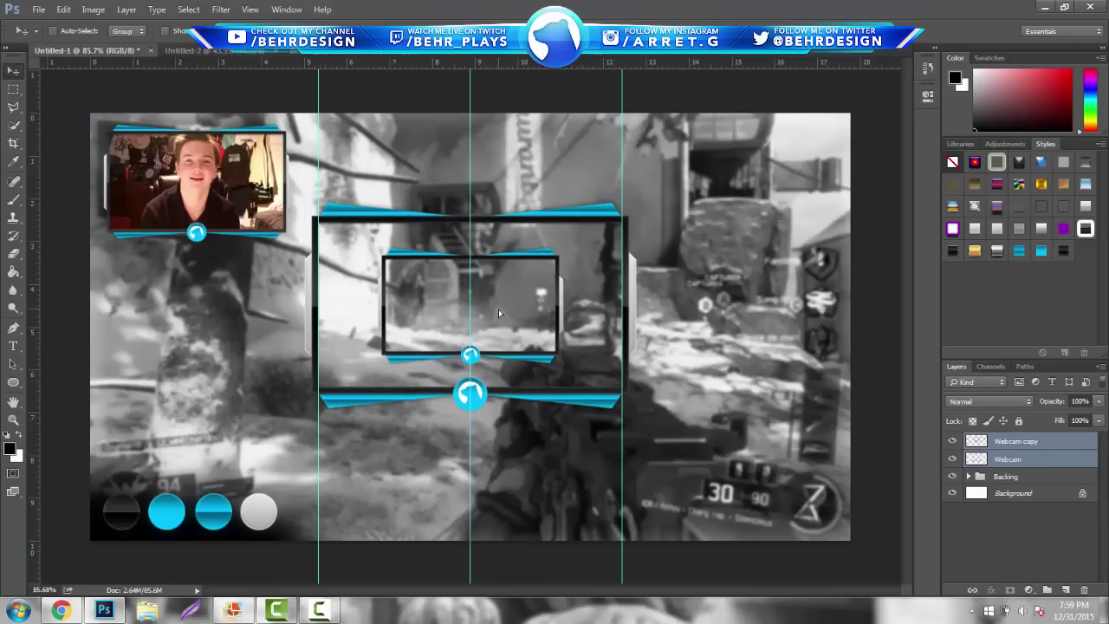
click(952, 459)
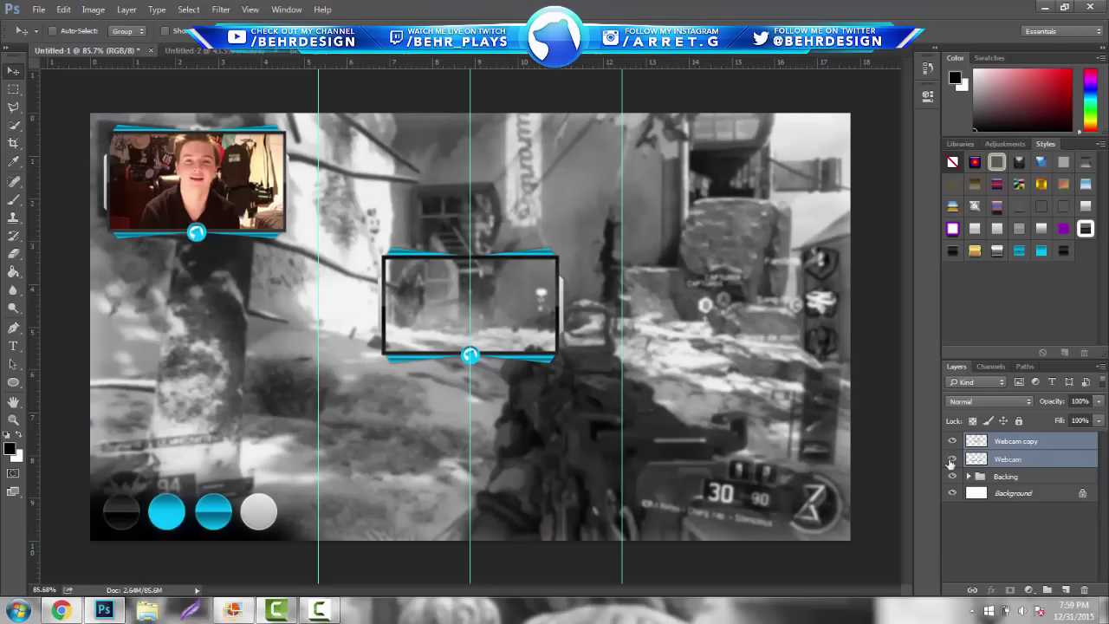
click(952, 459)
click(952, 441)
click(951, 441)
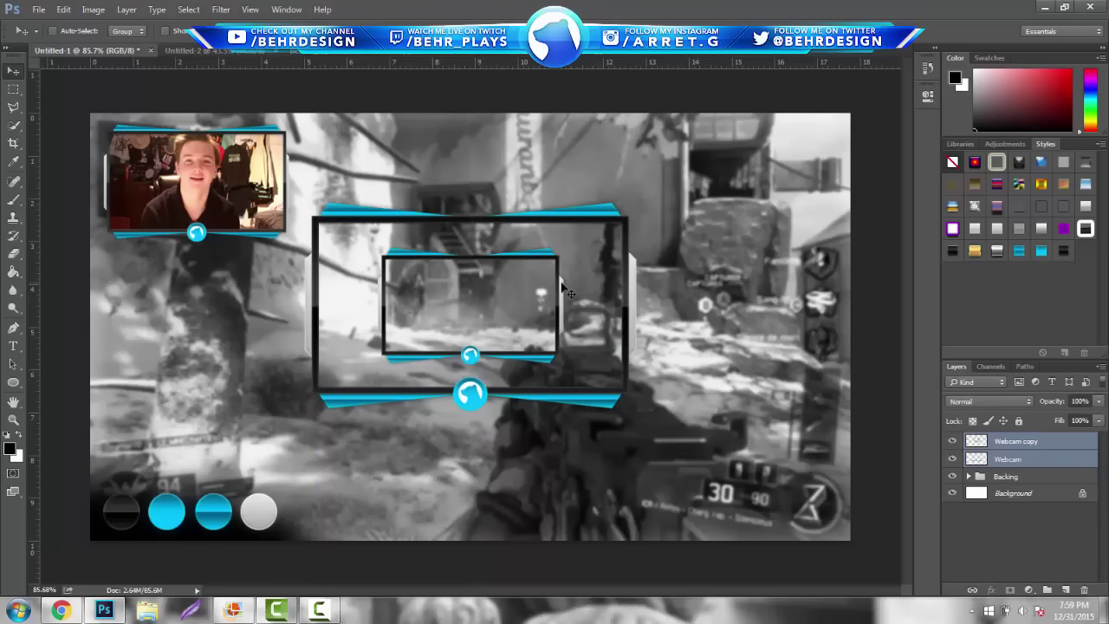
click(951, 441)
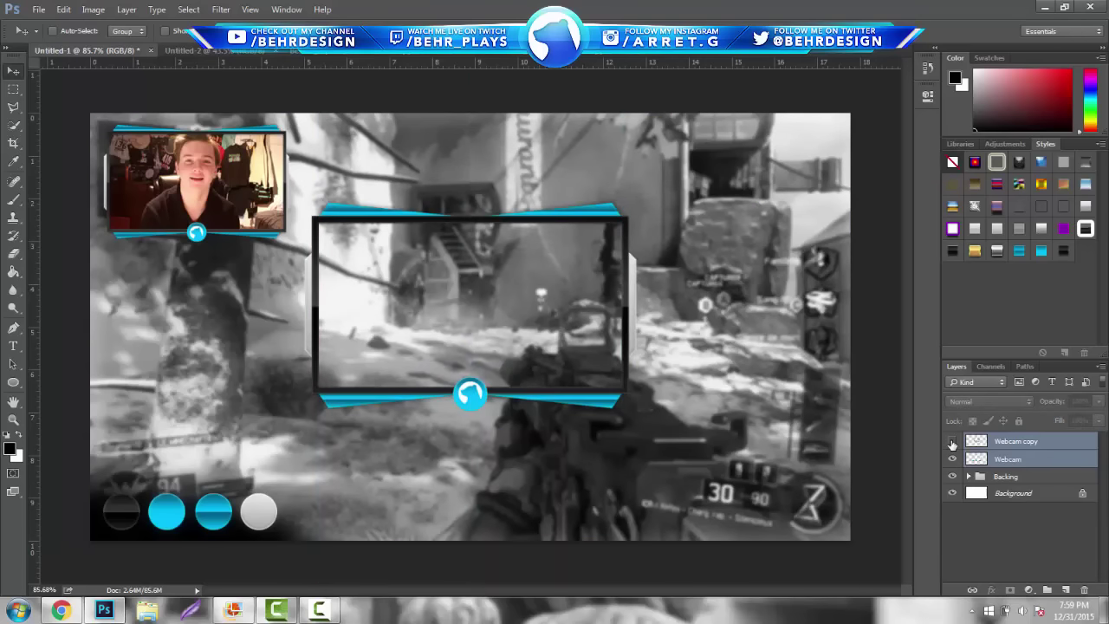